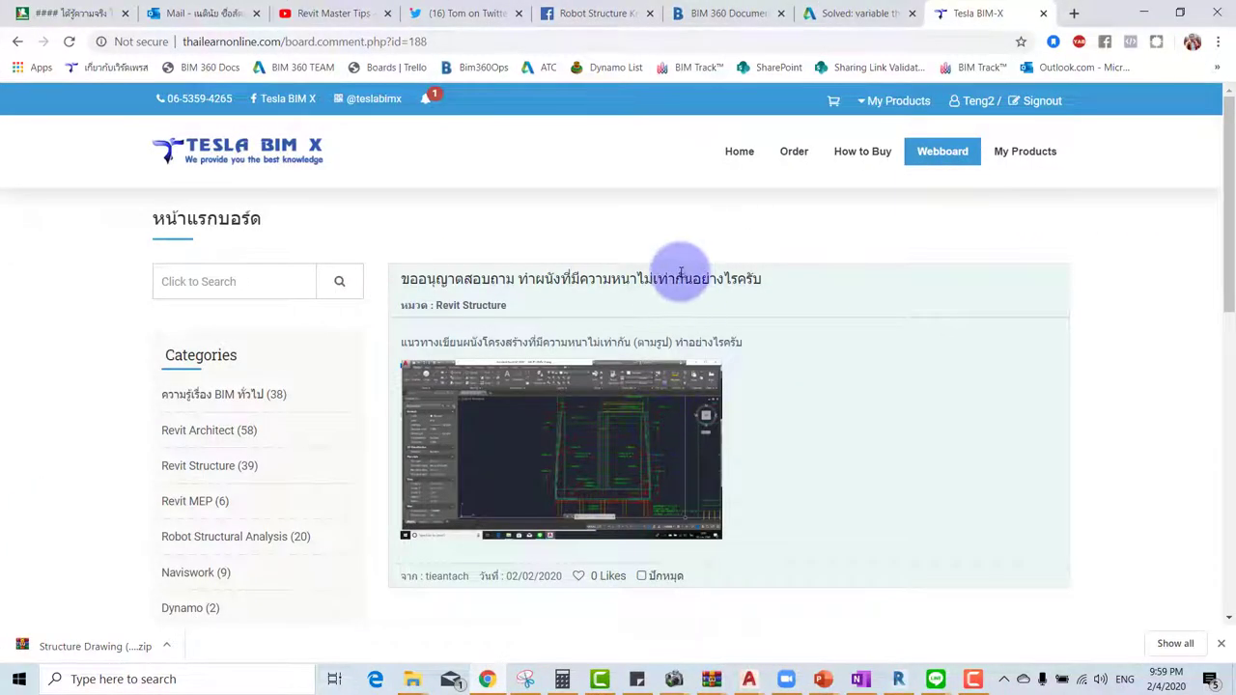
# - Open a new browser tab and go to the Tesla BIM X website (teslabimconsult.com)
pyautogui.scroll(-2, 681, 272)
pyautogui.scroll(1, 869, 193)
pyautogui.click(1073, 13)
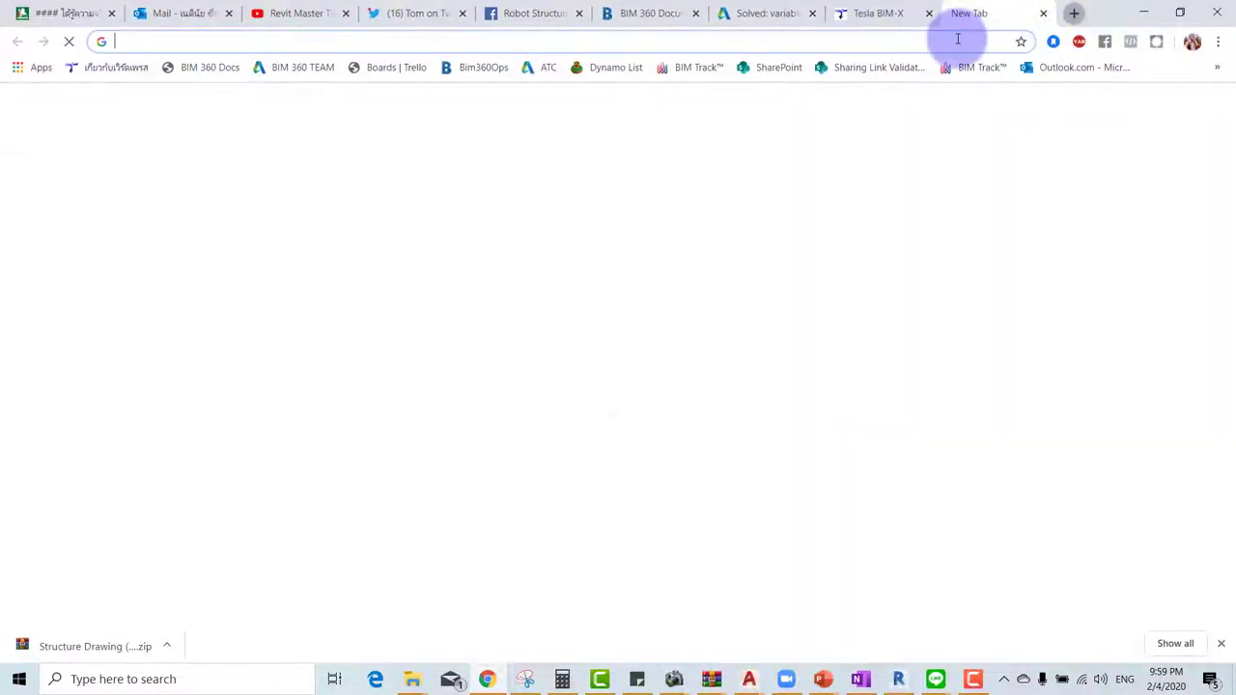
pyautogui.write('www.')
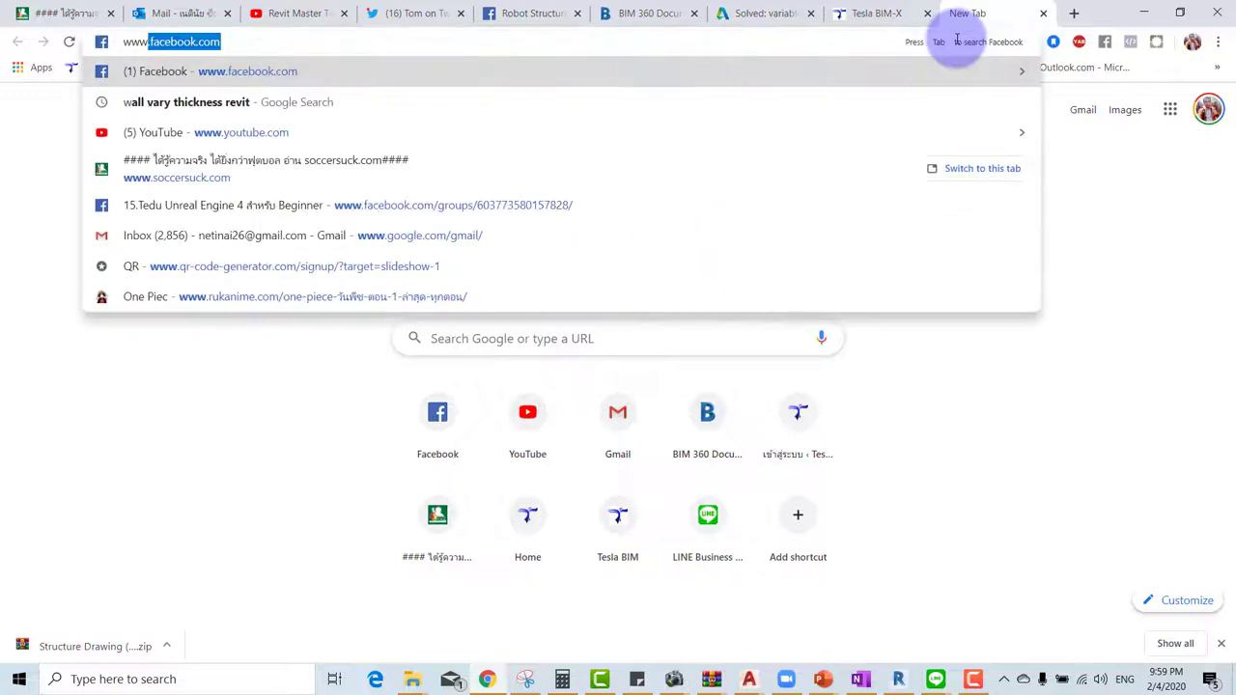
pyautogui.write('te')
pyautogui.press('Return')
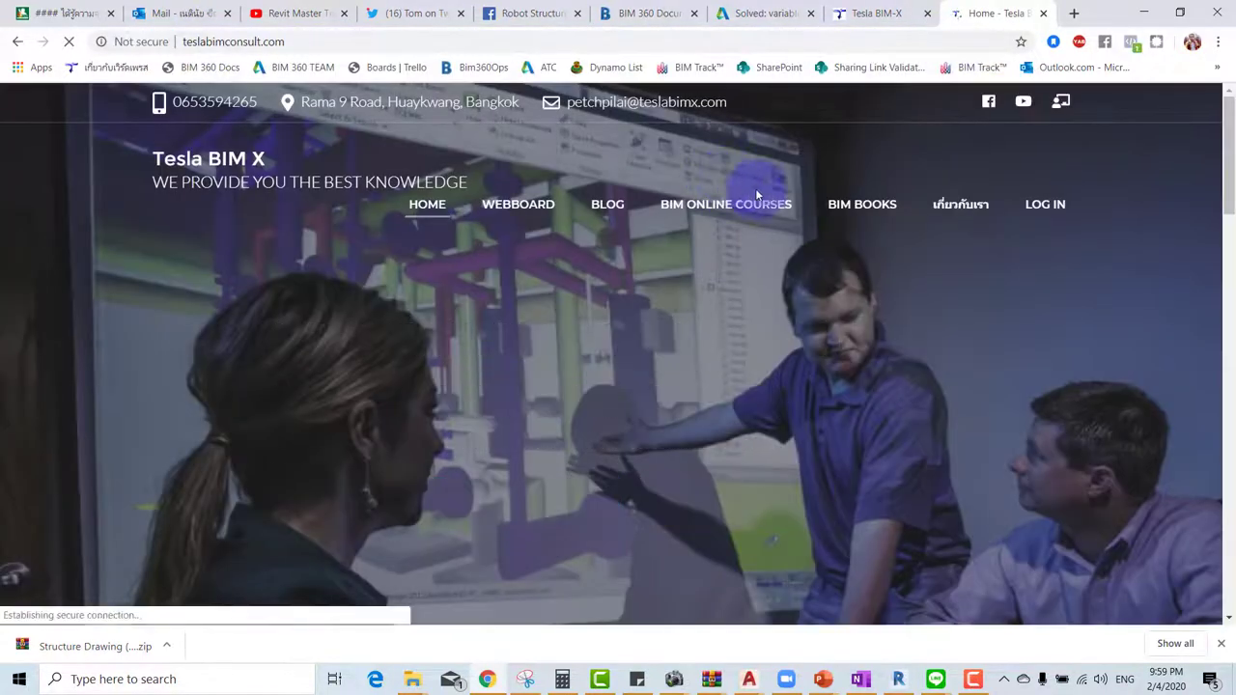
# - Open the webboard thread asking how to model walls of varying thickness and read it
pyautogui.click(521, 203)
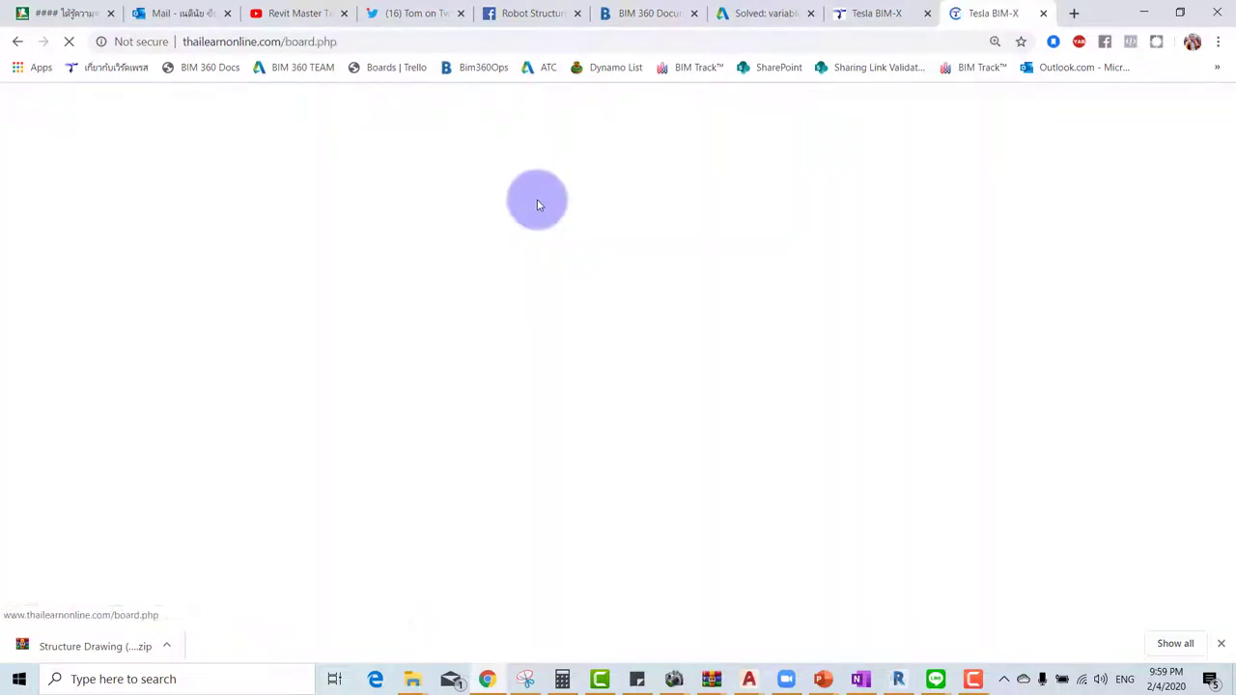
pyautogui.scroll(-2, 628, 248)
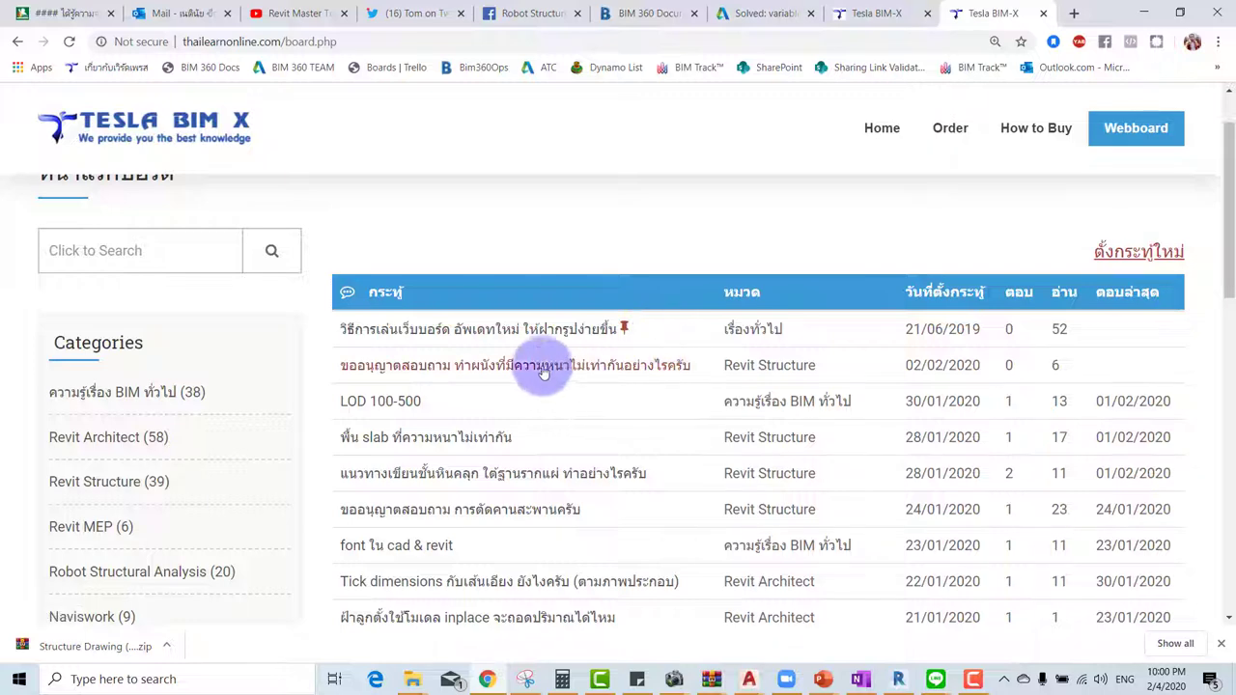
pyautogui.click(476, 375)
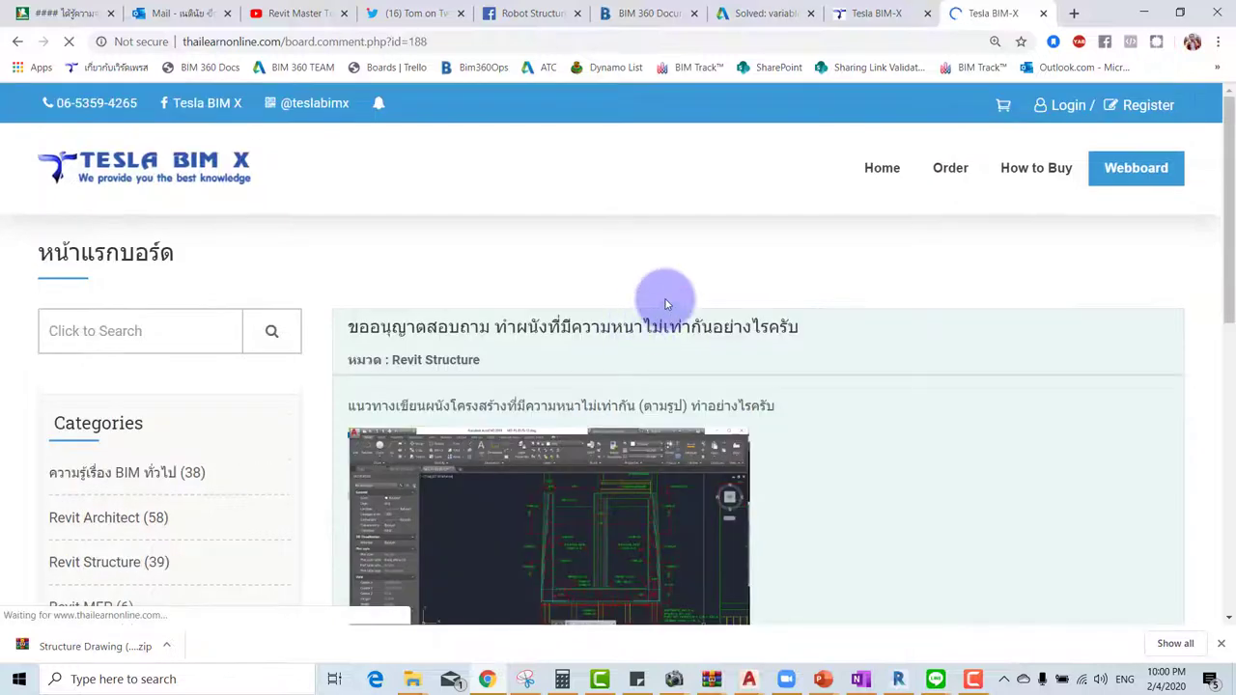
pyautogui.scroll(-2, 610, 404)
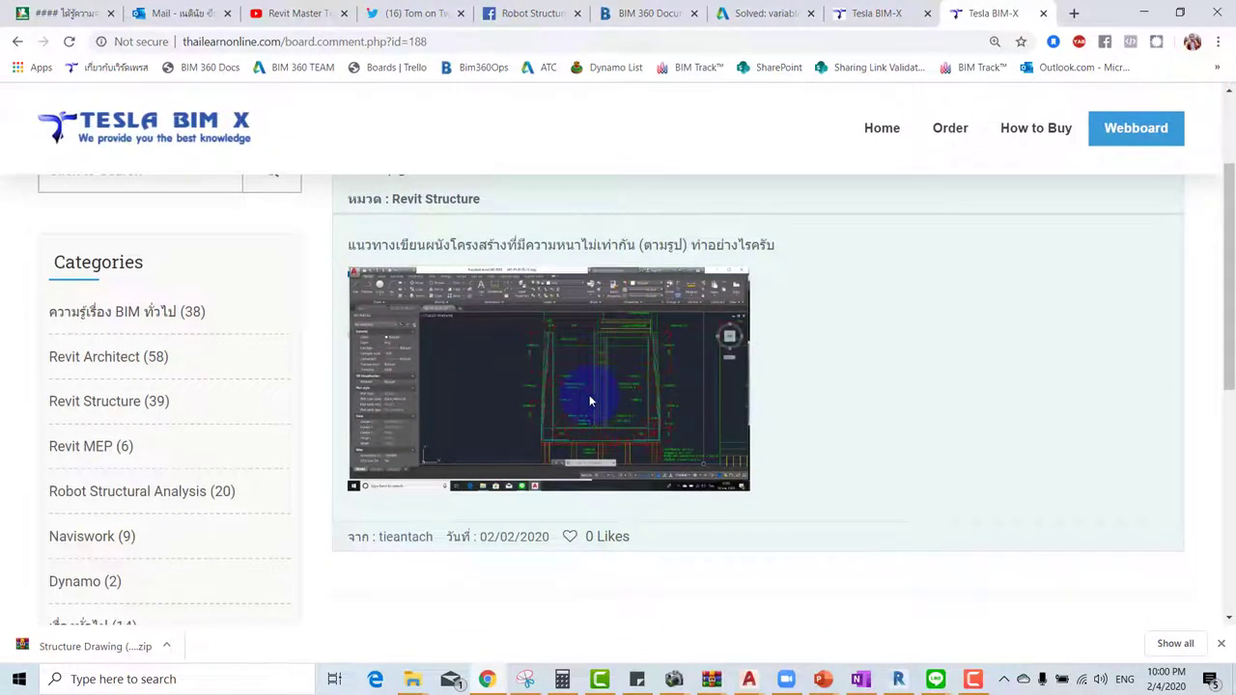
pyautogui.keyDown('ctrl'); pyautogui.scroll(5, 637, 388); pyautogui.keyUp('ctrl')
pyautogui.keyDown('ctrl'); pyautogui.scroll(4, 637, 393); pyautogui.keyUp('ctrl')
pyautogui.keyDown('ctrl'); pyautogui.scroll(-7, 637, 391); pyautogui.keyUp('ctrl')
pyautogui.keyDown('ctrl'); pyautogui.scroll(-1, 636, 384); pyautogui.keyUp('ctrl')
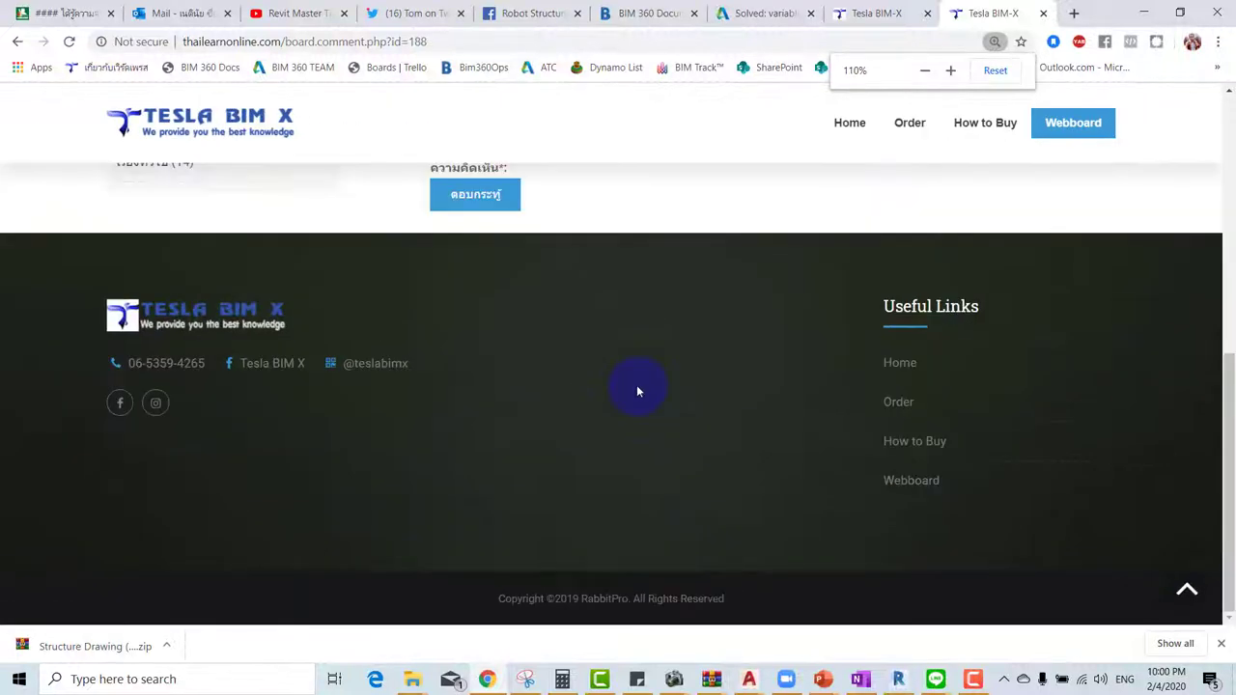
pyautogui.scroll(1, 636, 384)
pyautogui.scroll(10, 636, 384)
pyautogui.scroll(-1, 617, 389)
pyautogui.keyDown('ctrl'); pyautogui.scroll(1, 596, 396); pyautogui.keyUp('ctrl')
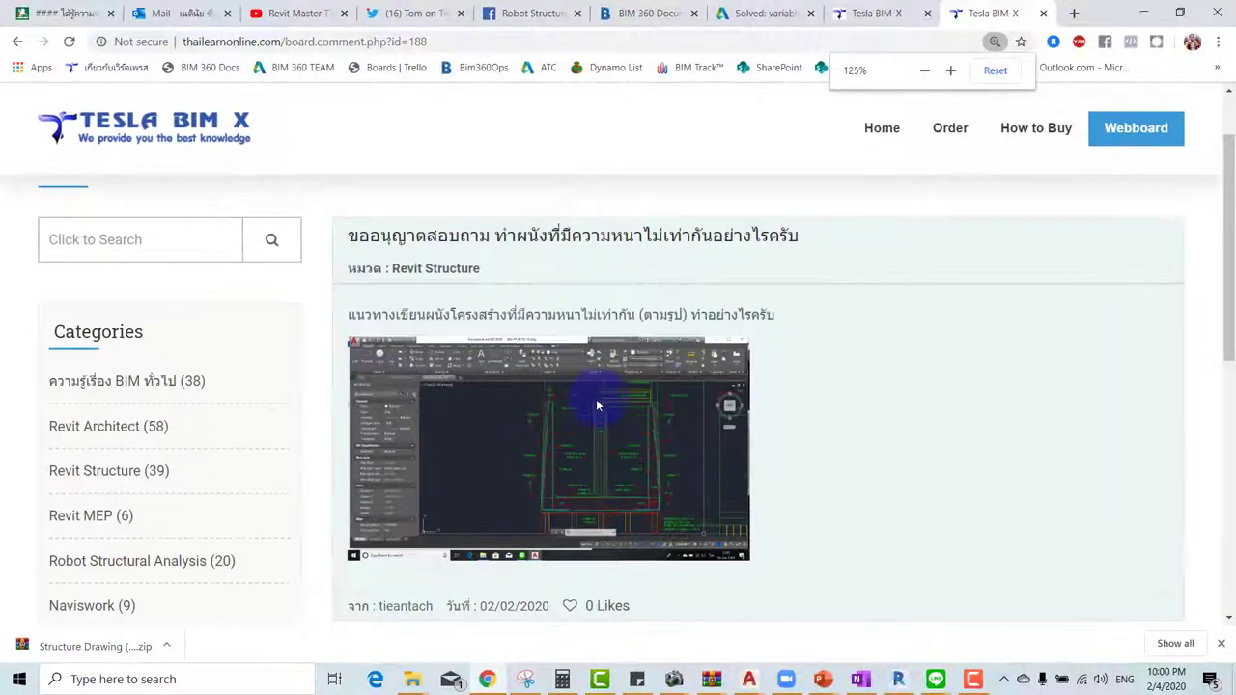
# - Bring up the image options for the post's CAD screenshot, then dismiss them
pyautogui.rightClick(582, 406)
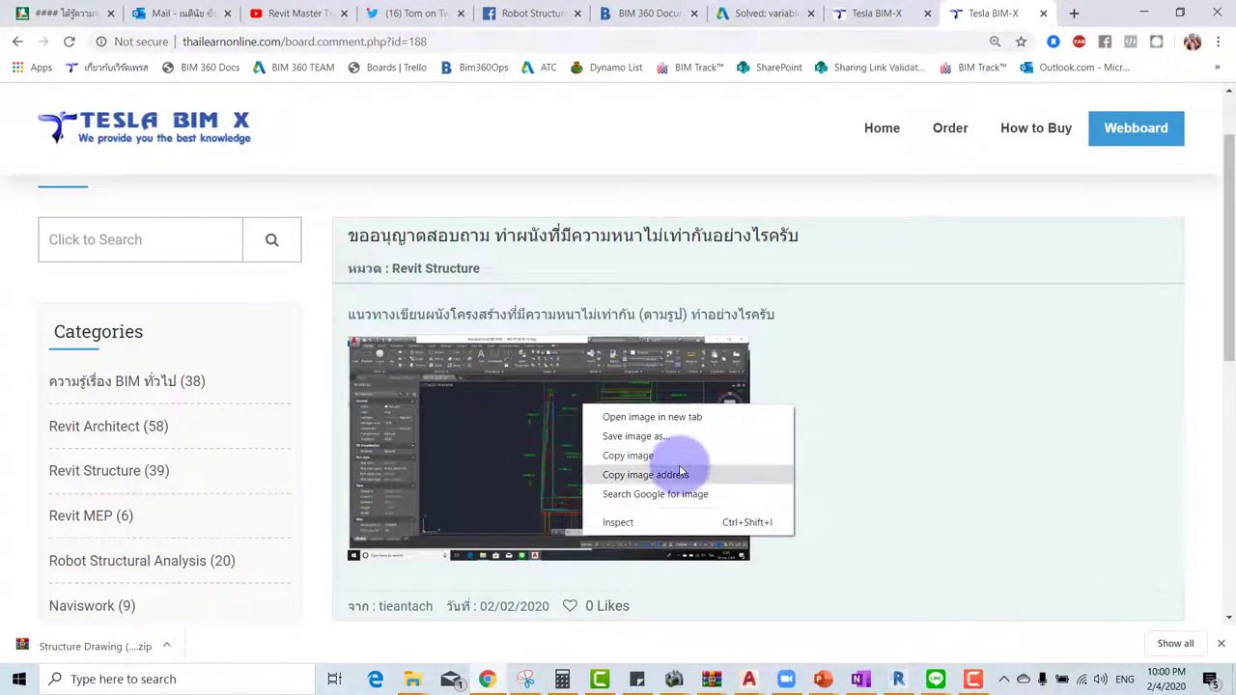
pyautogui.click(809, 422)
pyautogui.keyDown('ctrl'); pyautogui.scroll(1, 595, 497); pyautogui.keyUp('ctrl')
pyautogui.scroll(-1, 628, 497)
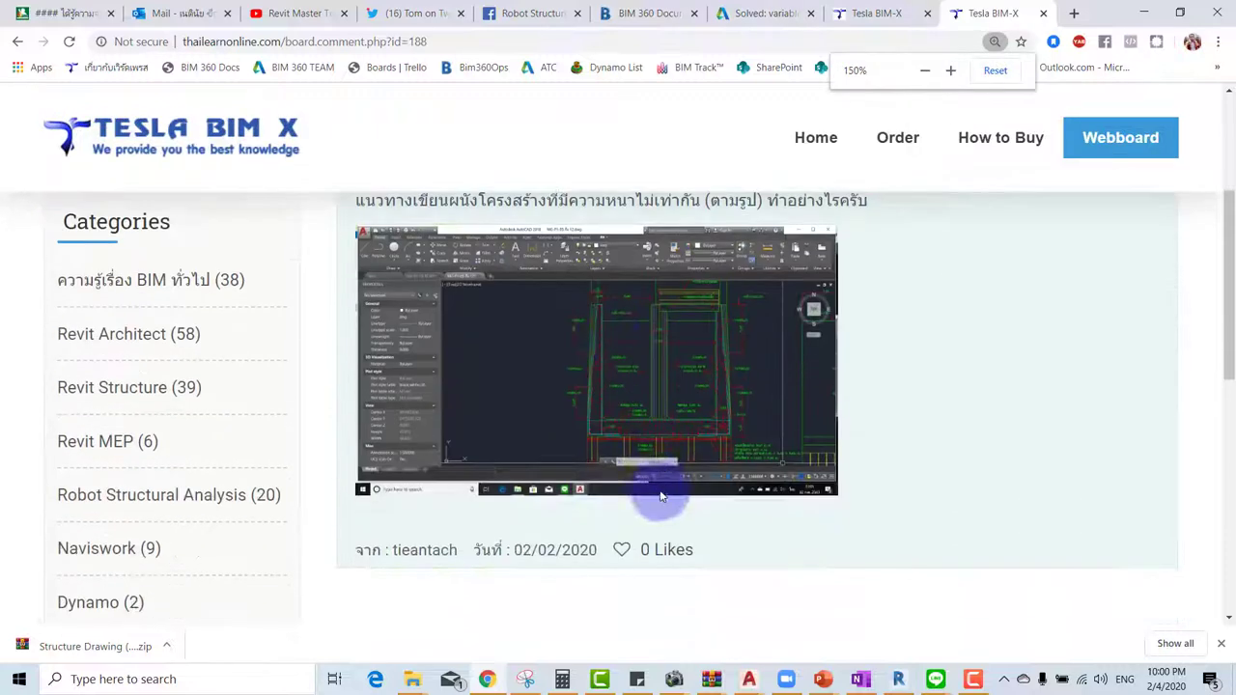
pyautogui.scroll(1, 652, 425)
pyautogui.scroll(-1, 657, 413)
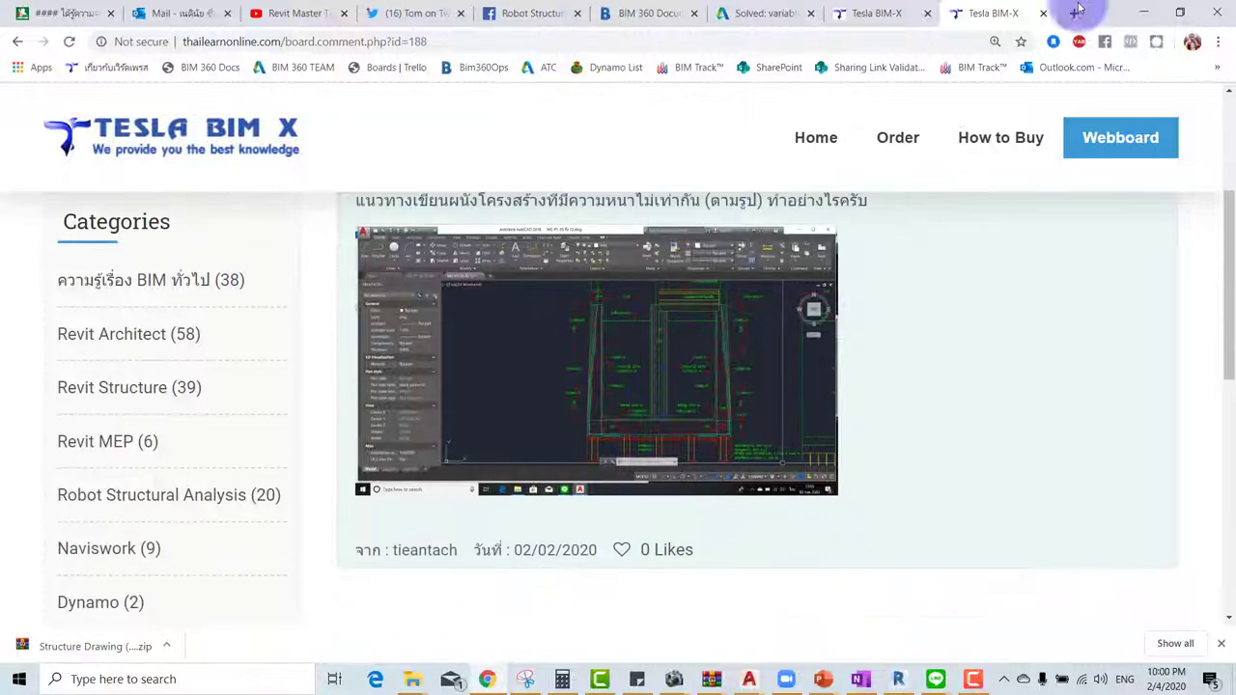
# - Back in Revit, draw two horizontal grid lines on the Level 1 plan with GR
pyautogui.click(1147, 11)
pyautogui.press('g')
pyautogui.press('r')
pyautogui.click(528, 334)
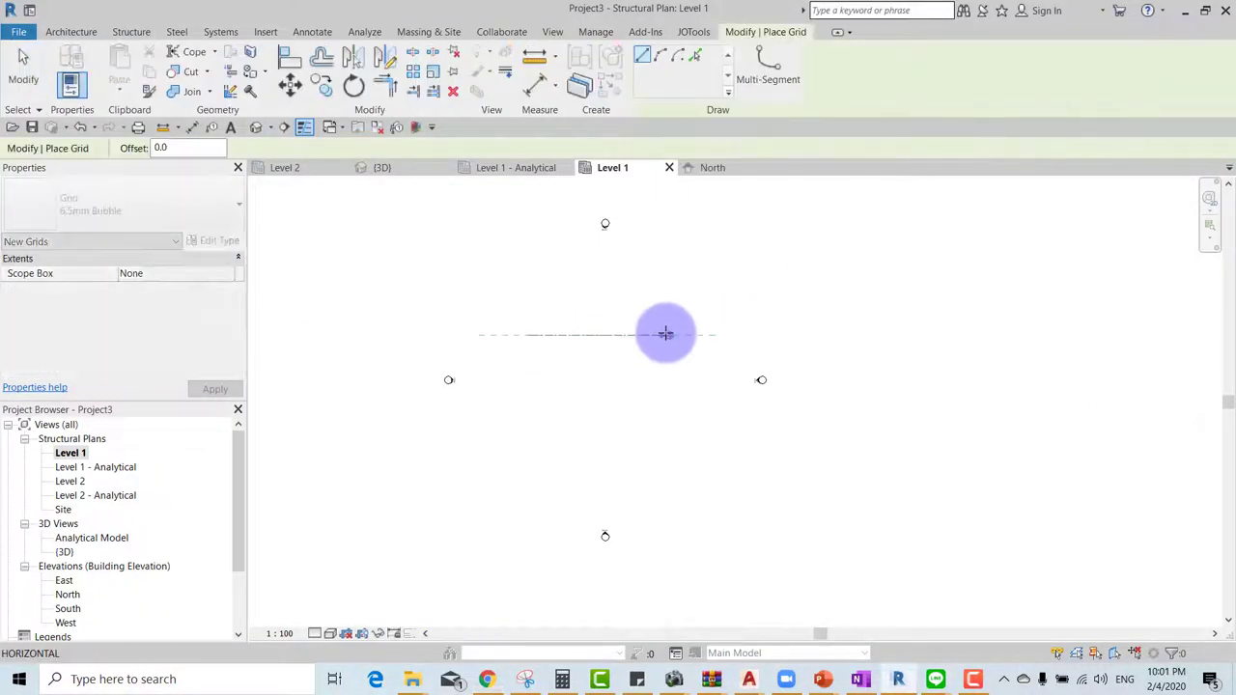
pyautogui.click(670, 334)
pyautogui.click(528, 415)
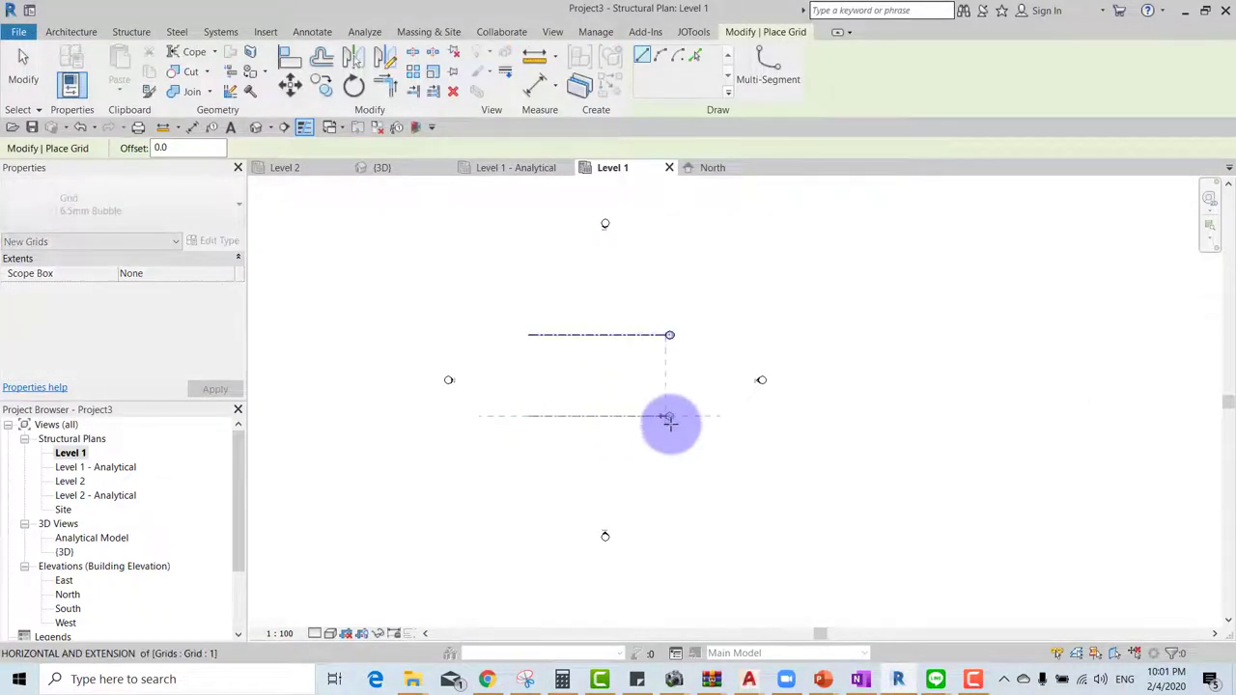
pyautogui.click(670, 415)
pyautogui.press('Escape')
# - Open the South elevation view from its elevation marker
pyautogui.scroll(2, 637, 410)
pyautogui.scroll(-2, 623, 483)
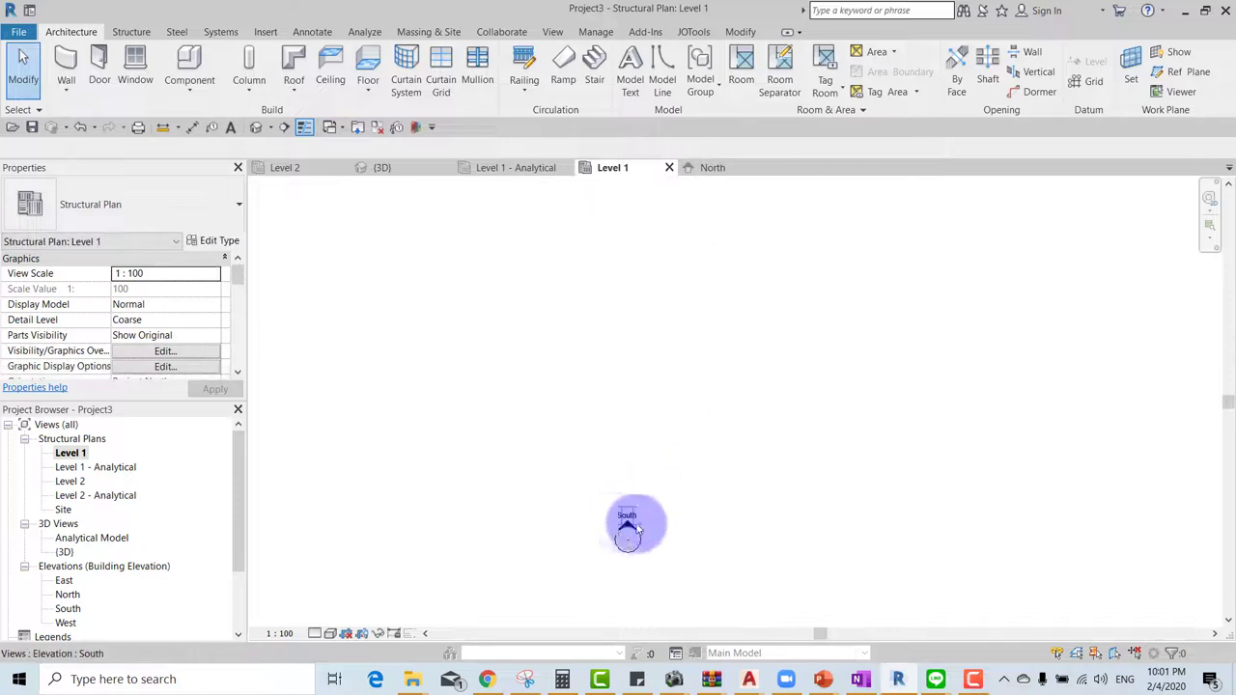
pyautogui.click(628, 528)
pyautogui.click(645, 506)
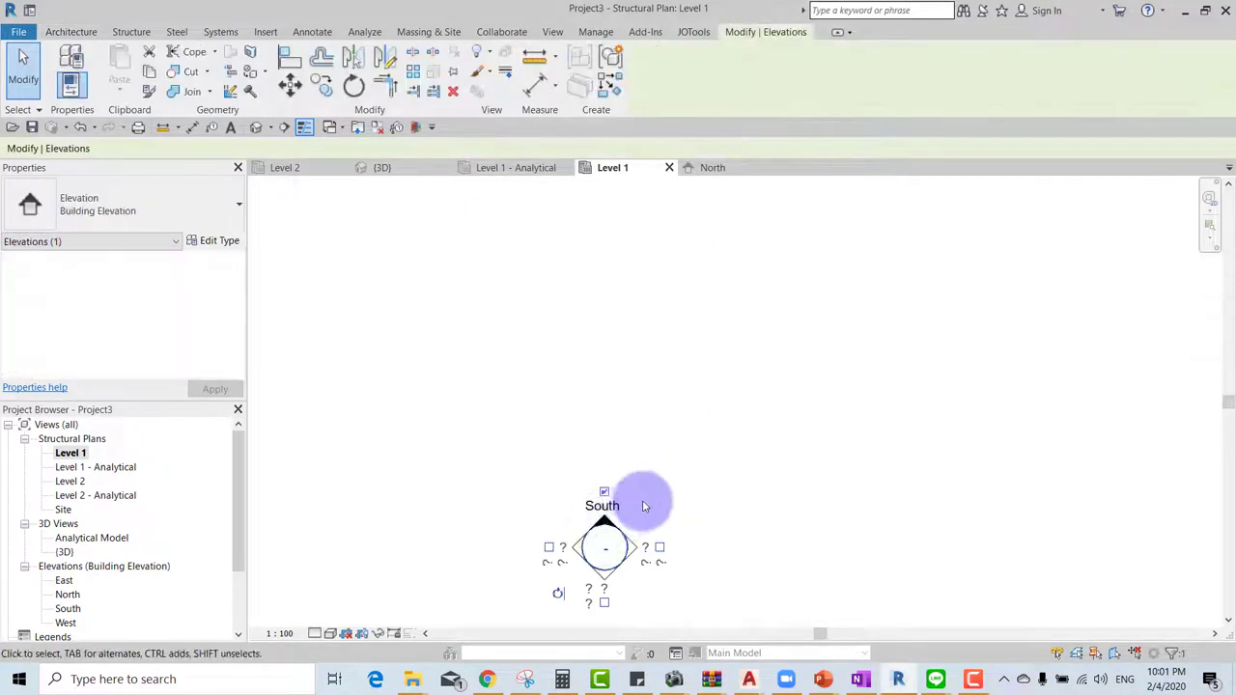
pyautogui.press('Escape')
pyautogui.scroll(2, 622, 517)
pyautogui.doubleClick(597, 521)
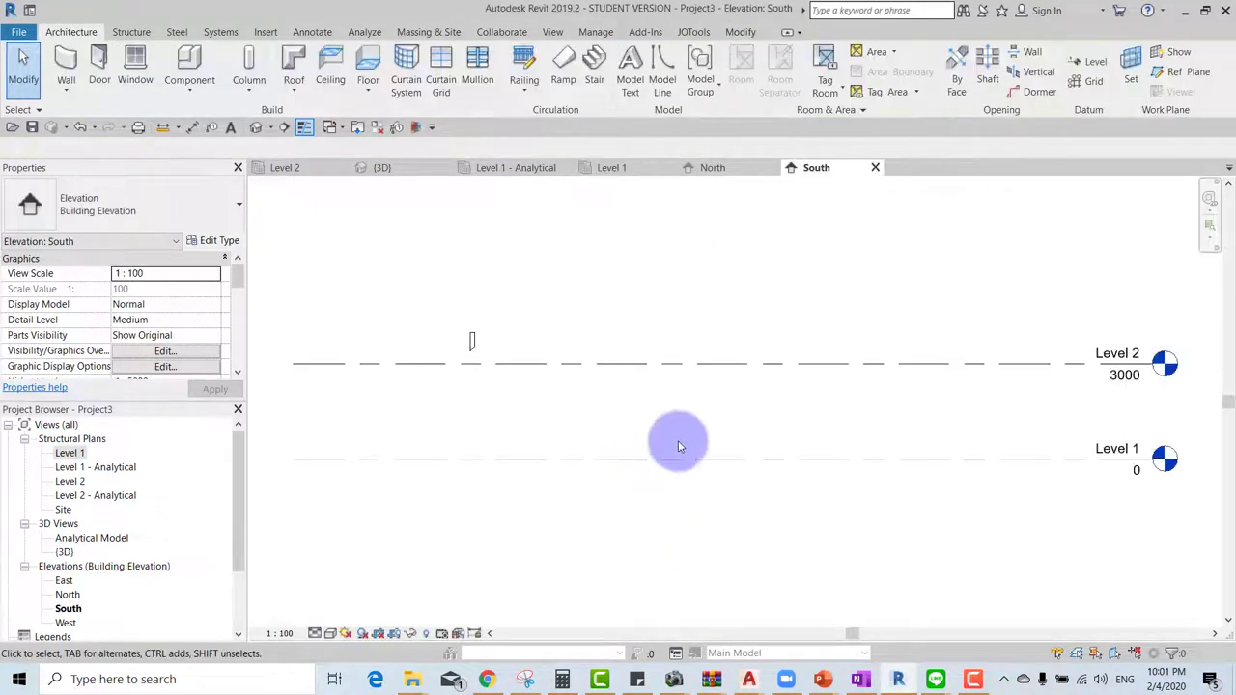
pyautogui.scroll(-1, 685, 425)
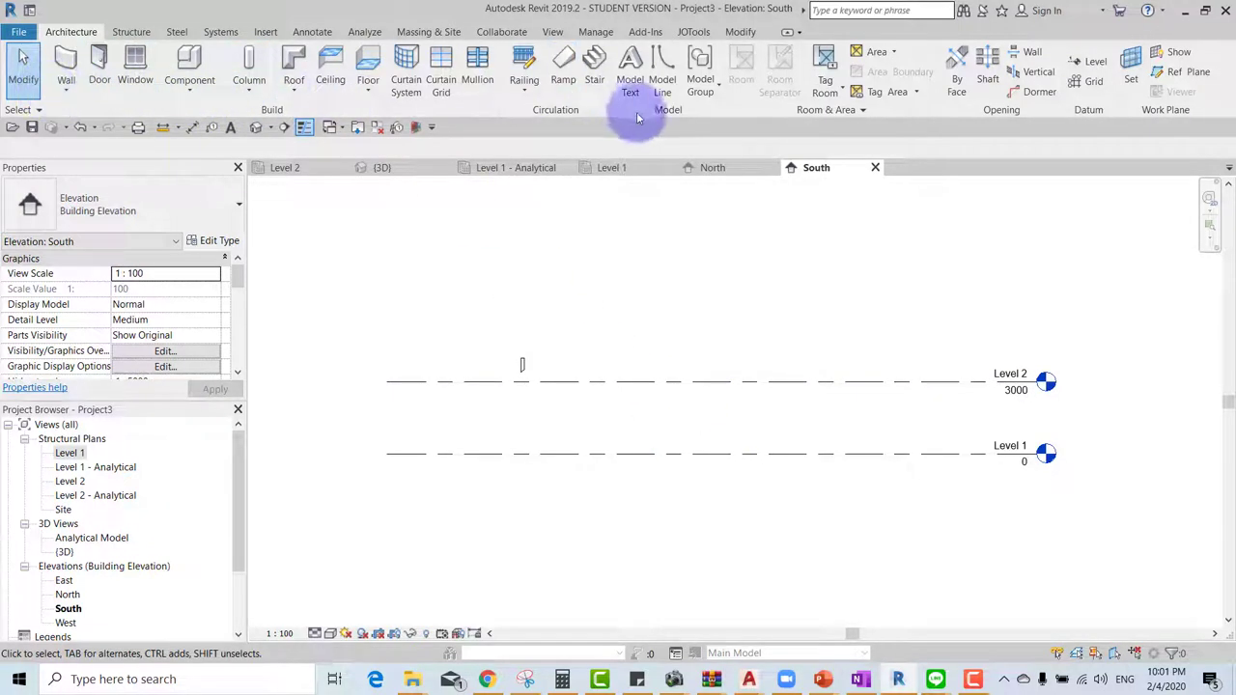
# - Start a Model In-Place element in the Walls category named Walls 1
pyautogui.click(189, 88)
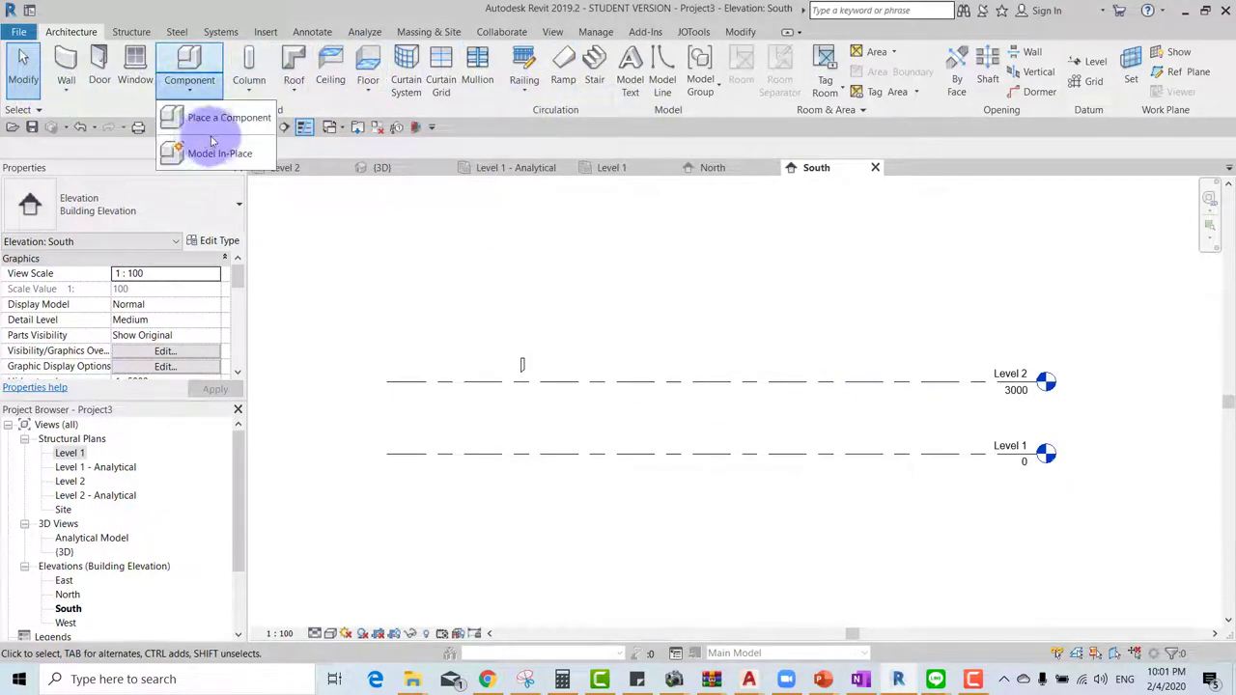
pyautogui.click(218, 148)
pyautogui.scroll(-10, 578, 331)
pyautogui.click(534, 337)
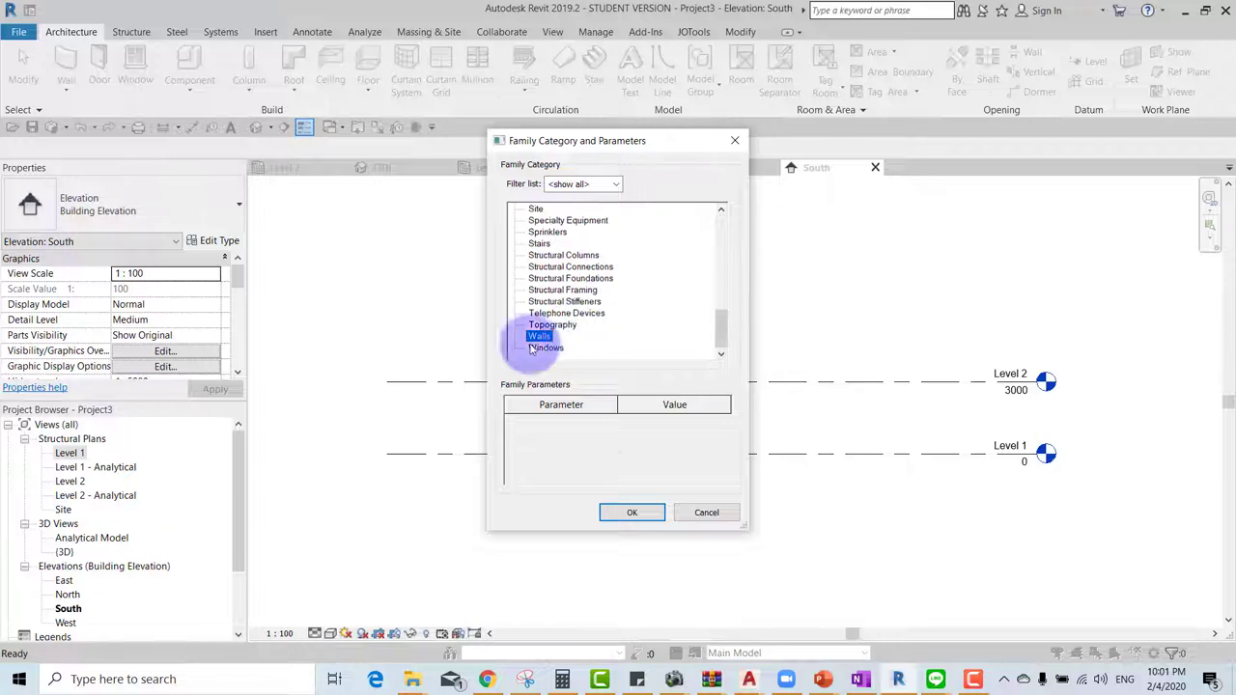
pyautogui.click(616, 509)
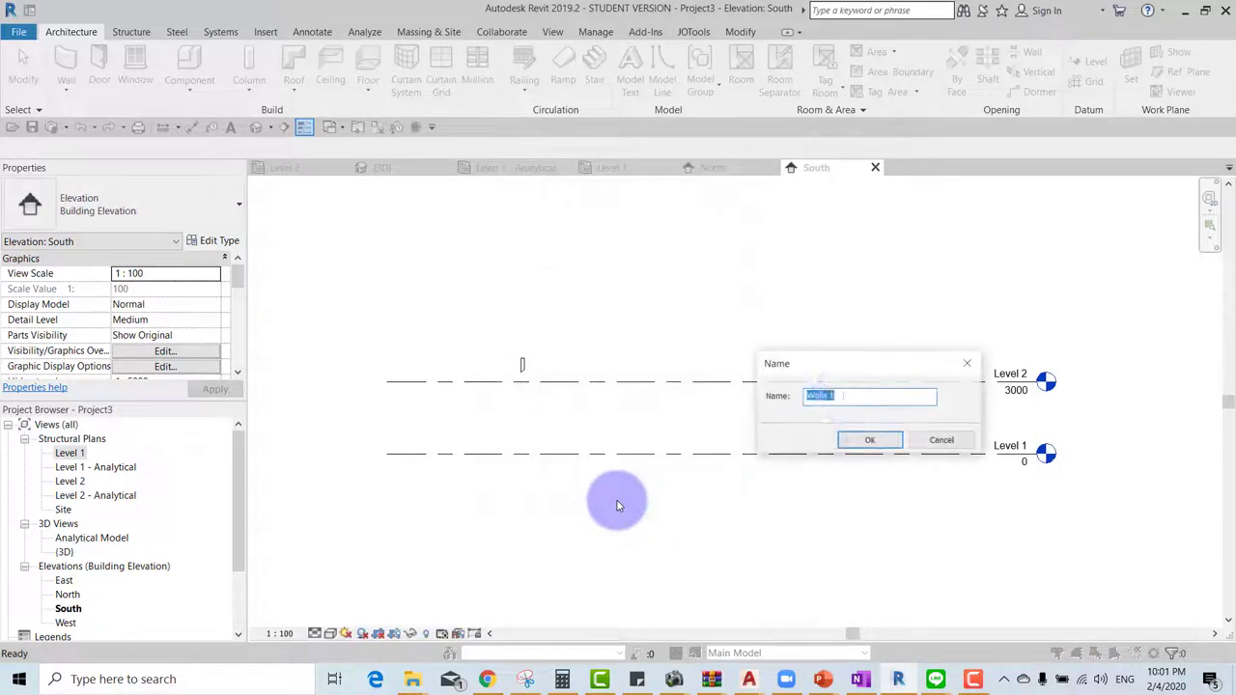
pyautogui.click(868, 443)
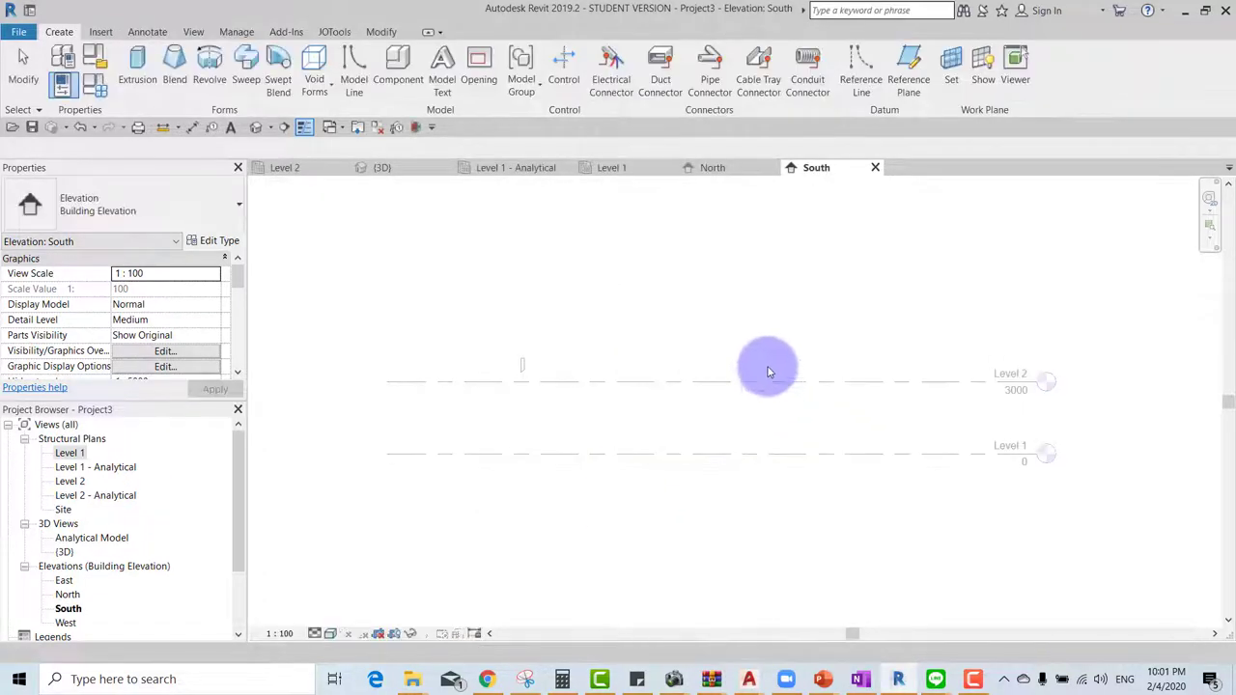
# - Set Grid : 1 as the work plane by name
pyautogui.click(950, 85)
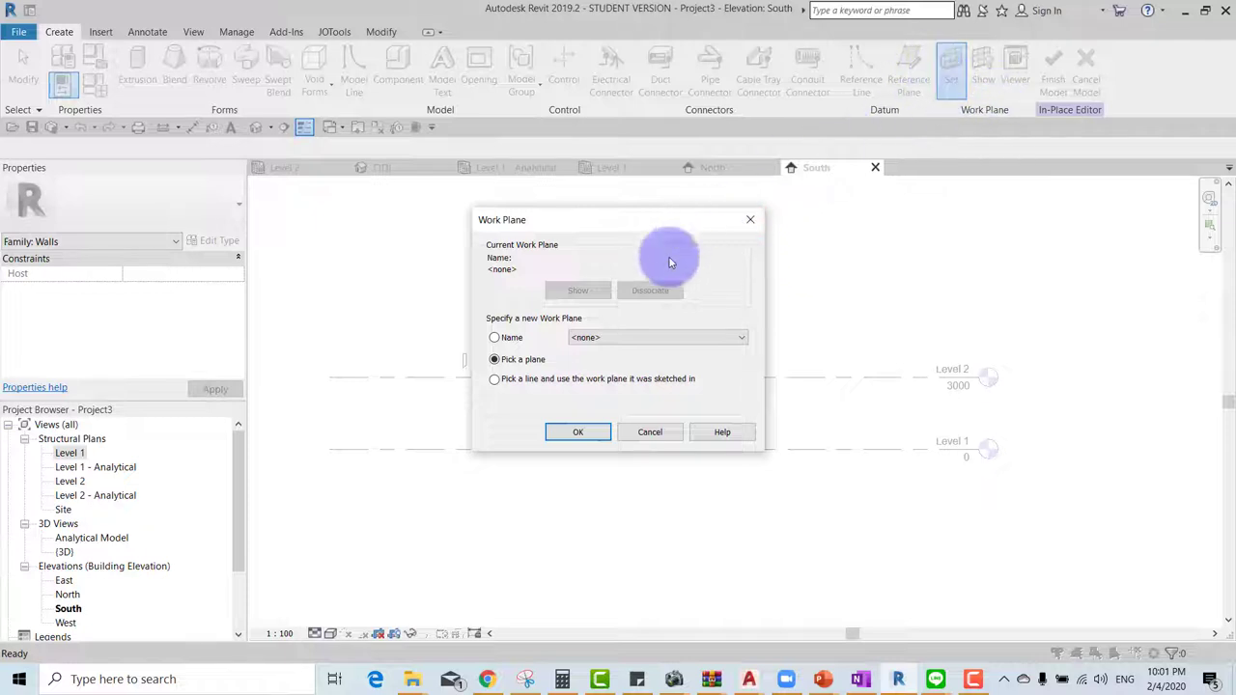
pyautogui.click(624, 338)
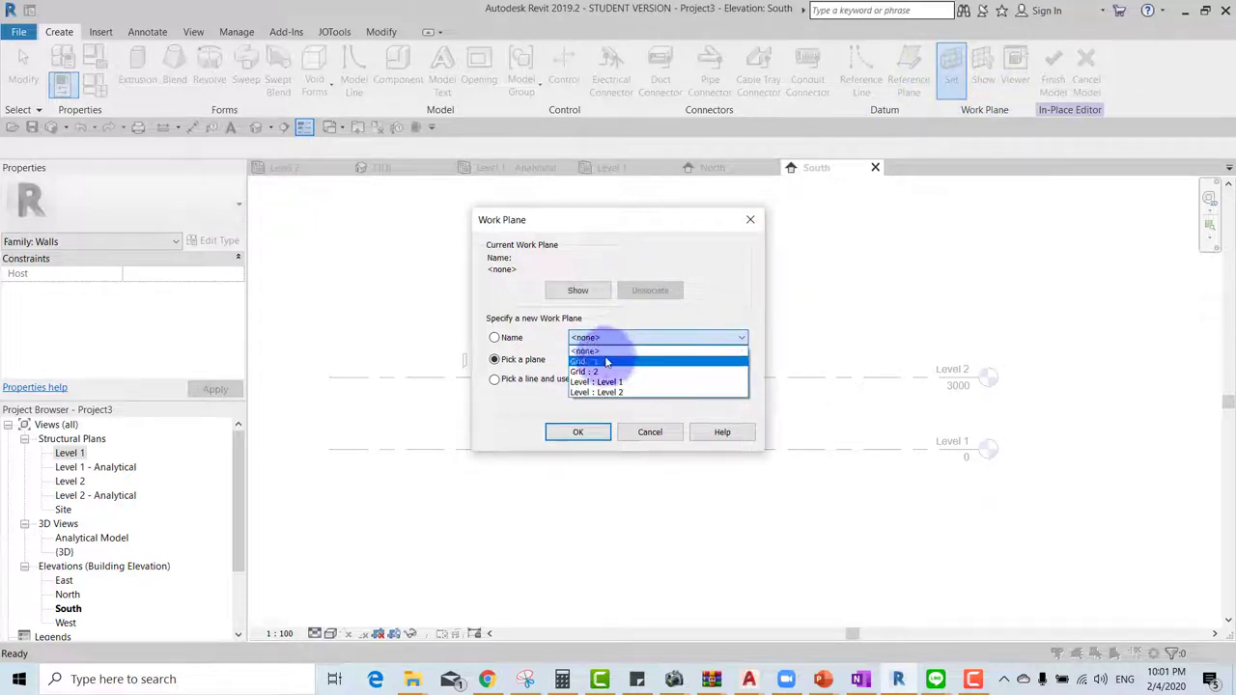
pyautogui.click(606, 362)
pyautogui.click(564, 434)
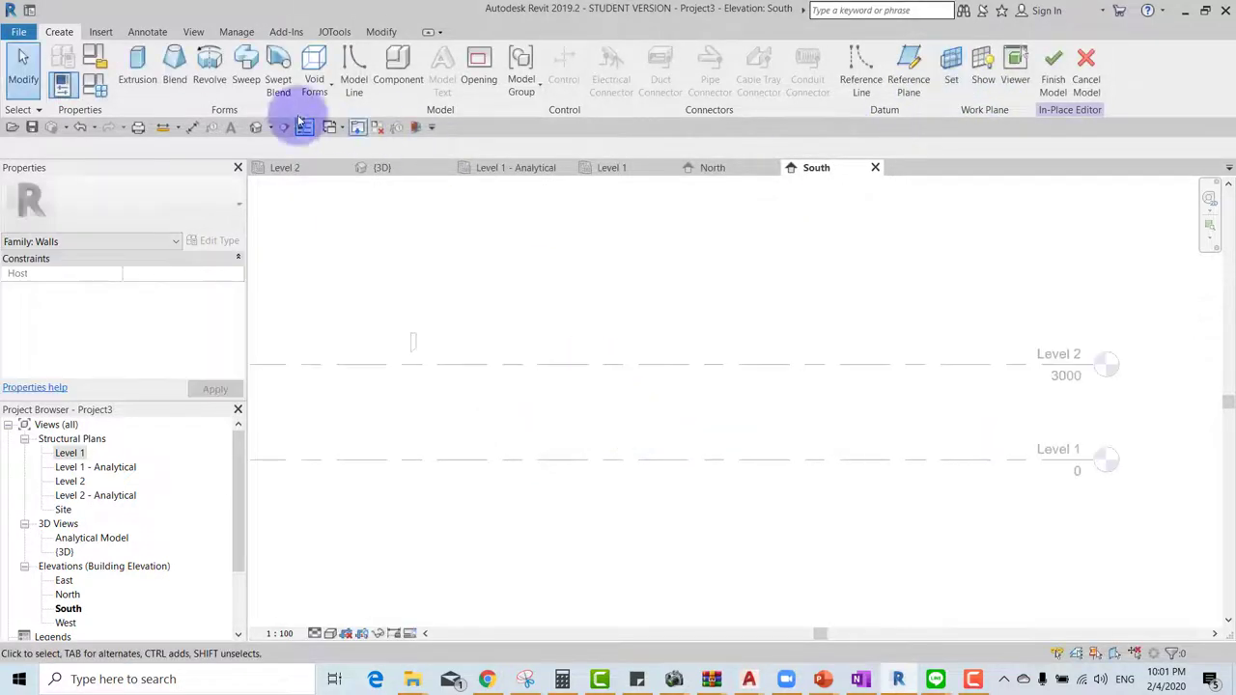
# - Sketch a closed tapered extrusion profile on Grid 1 from Level 1 to Level 2 and finish it
pyautogui.click(137, 66)
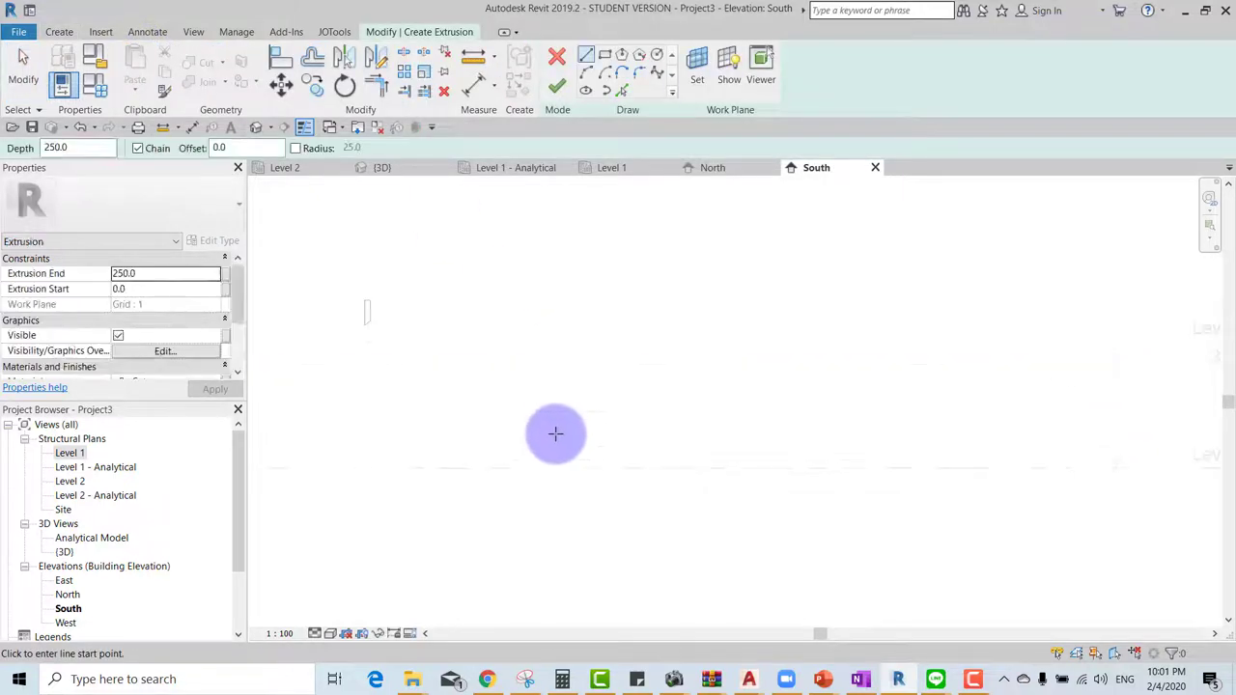
pyautogui.click(545, 468)
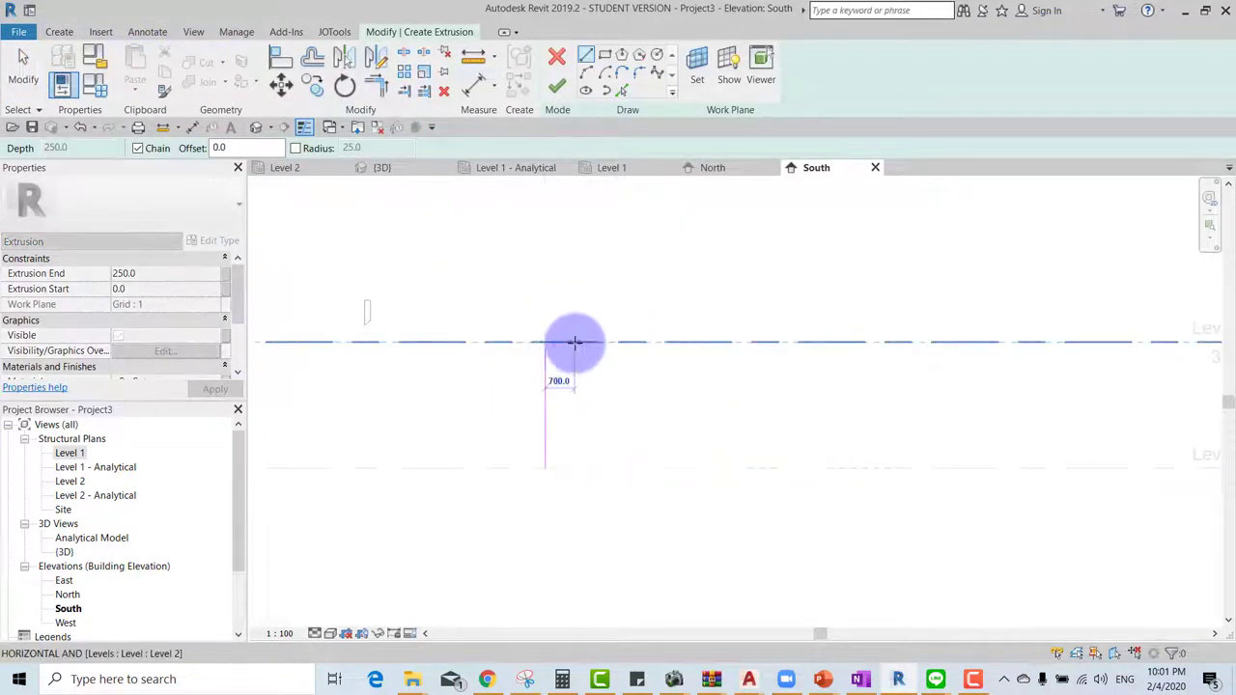
pyautogui.click(566, 341)
pyautogui.scroll(2, 568, 405)
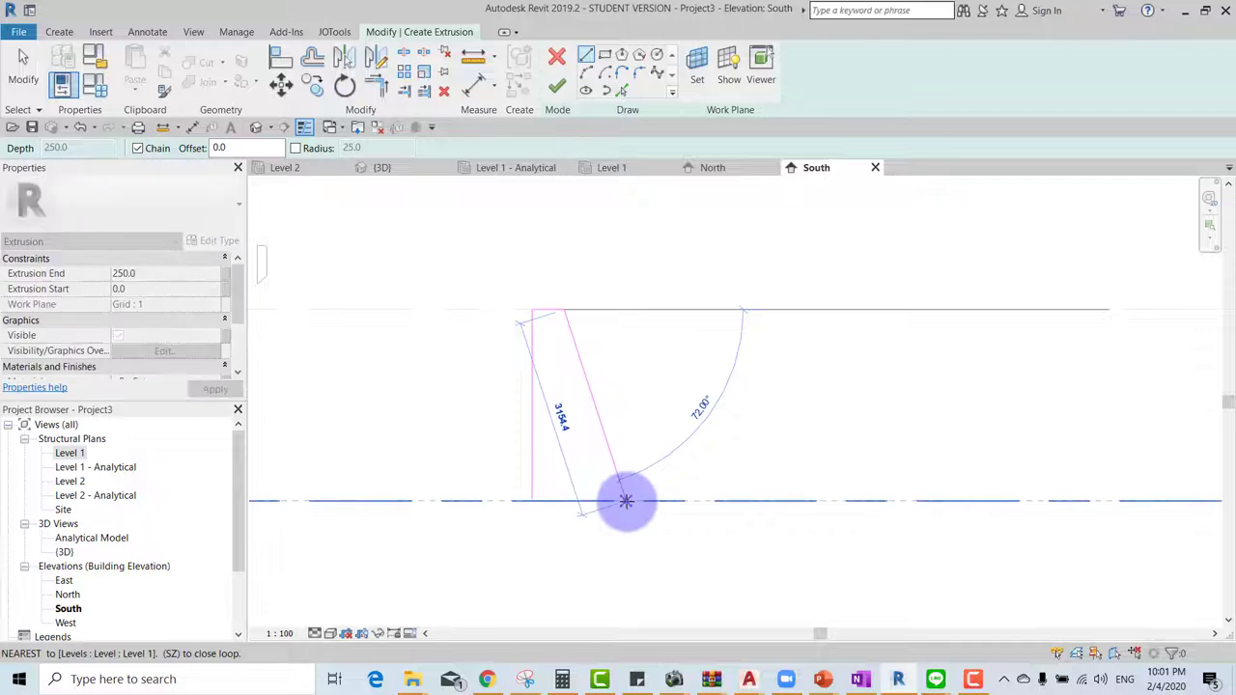
pyautogui.click(614, 500)
pyautogui.click(532, 499)
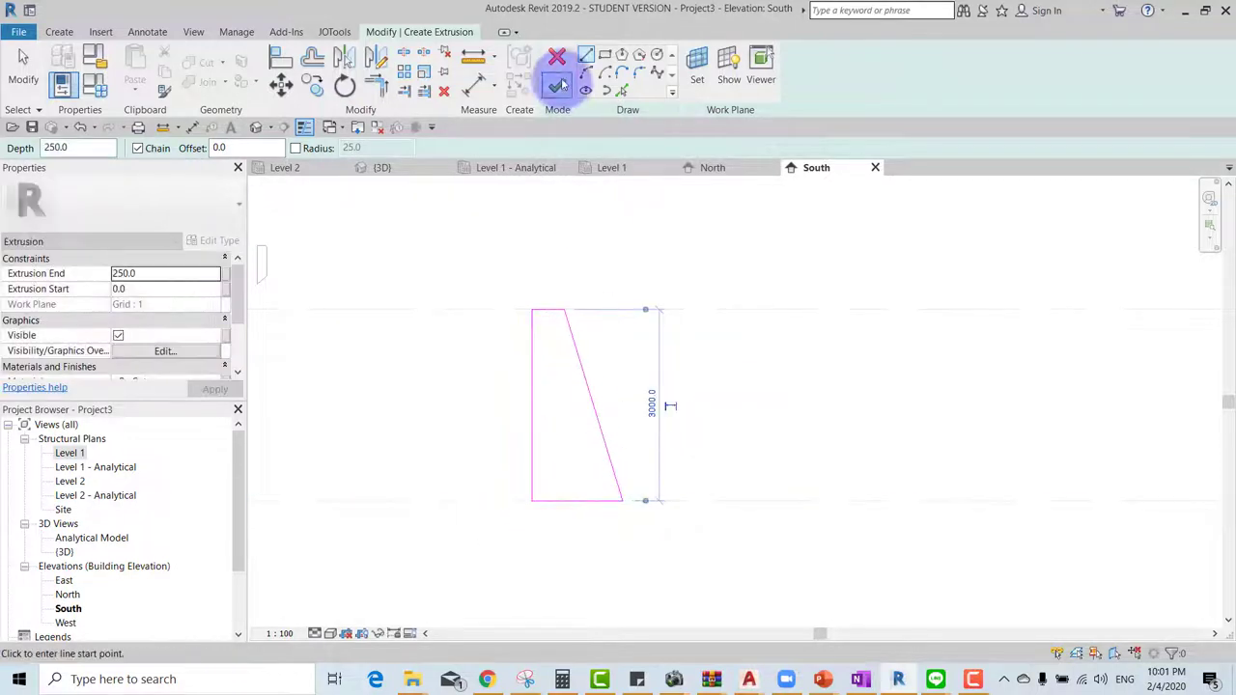
pyautogui.click(556, 86)
pyautogui.click(614, 294)
pyautogui.scroll(-1, 541, 241)
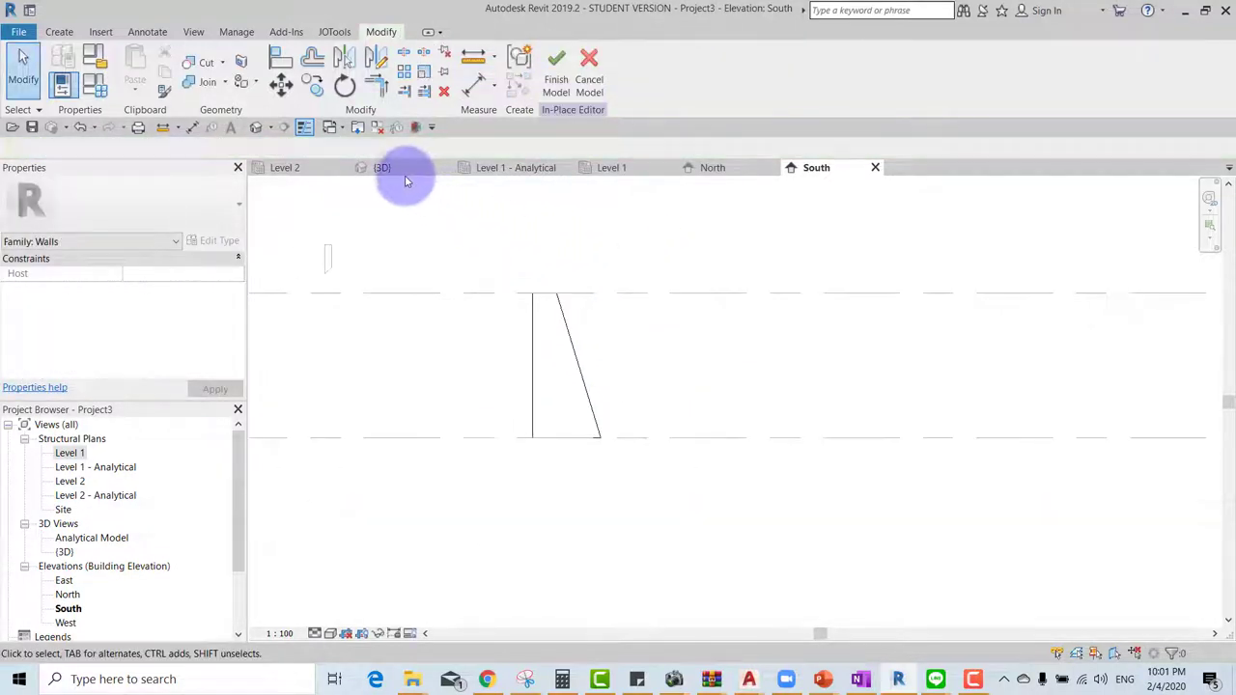
# - Finish the Walls 1 in-place model and view it in 3D
pyautogui.click(556, 86)
pyautogui.click(402, 167)
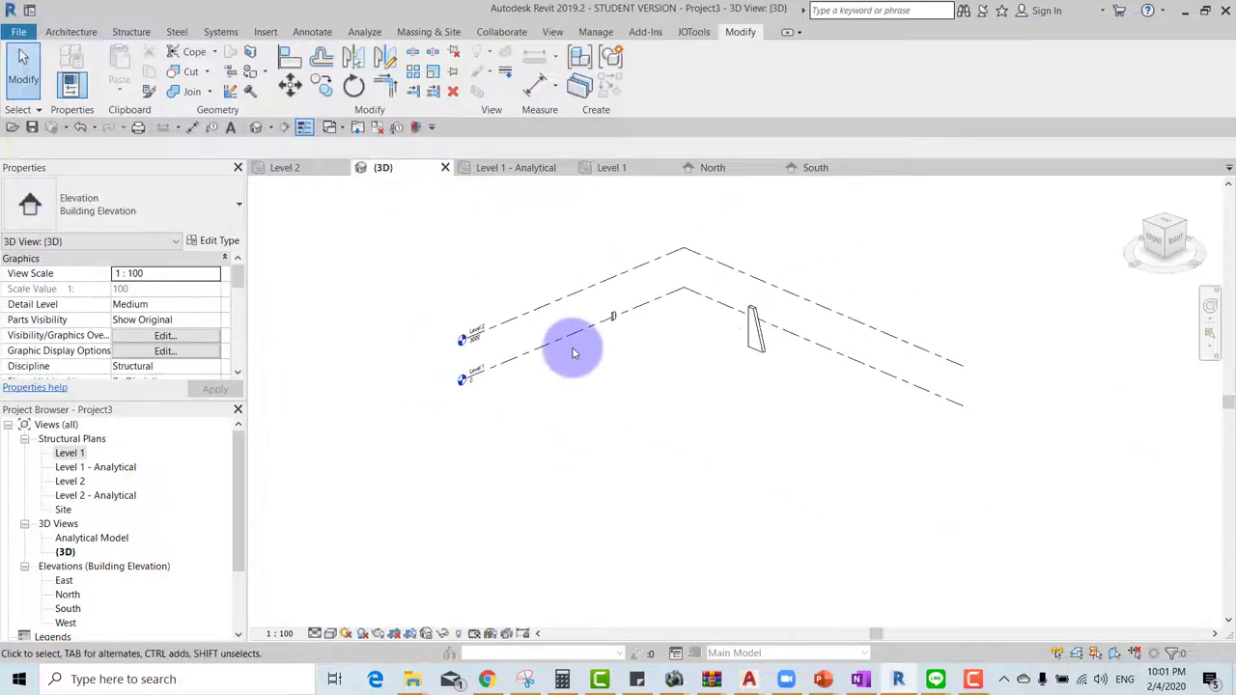
pyautogui.scroll(3, 794, 343)
pyautogui.click(761, 304)
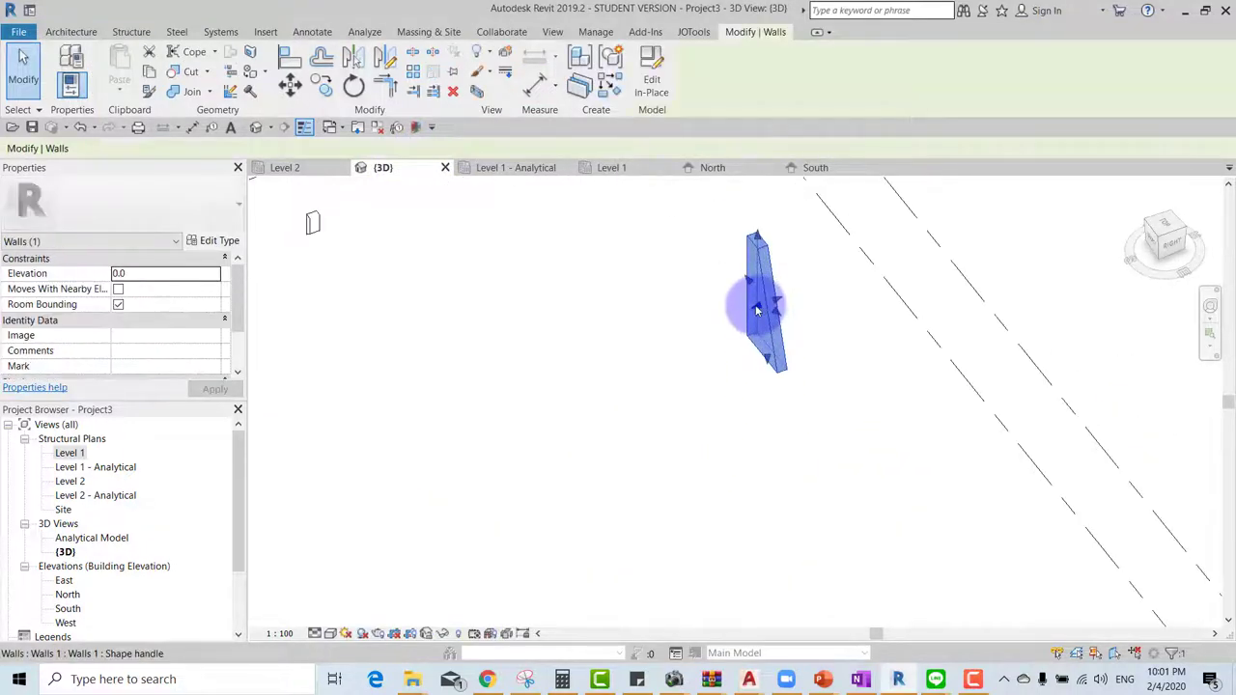
# - Orbit and zoom around the tapered wall, then return to the Level 1 structural plan
pyautogui.moveTo(704, 331)
pyautogui.keyDown('shift'); pyautogui.mouseDown(button='middle')
pyautogui.moveTo(780, 408)
pyautogui.moveTo(585, 485)
pyautogui.moveTo(719, 442)
pyautogui.moveTo(802, 458)
pyautogui.moveTo(651, 474)
pyautogui.moveTo(652, 517)
pyautogui.moveTo(653, 464)
pyautogui.mouseUp(button='middle'); pyautogui.keyUp('shift')
pyautogui.scroll(-2, 653, 505)
pyautogui.scroll(-2, 629, 454)
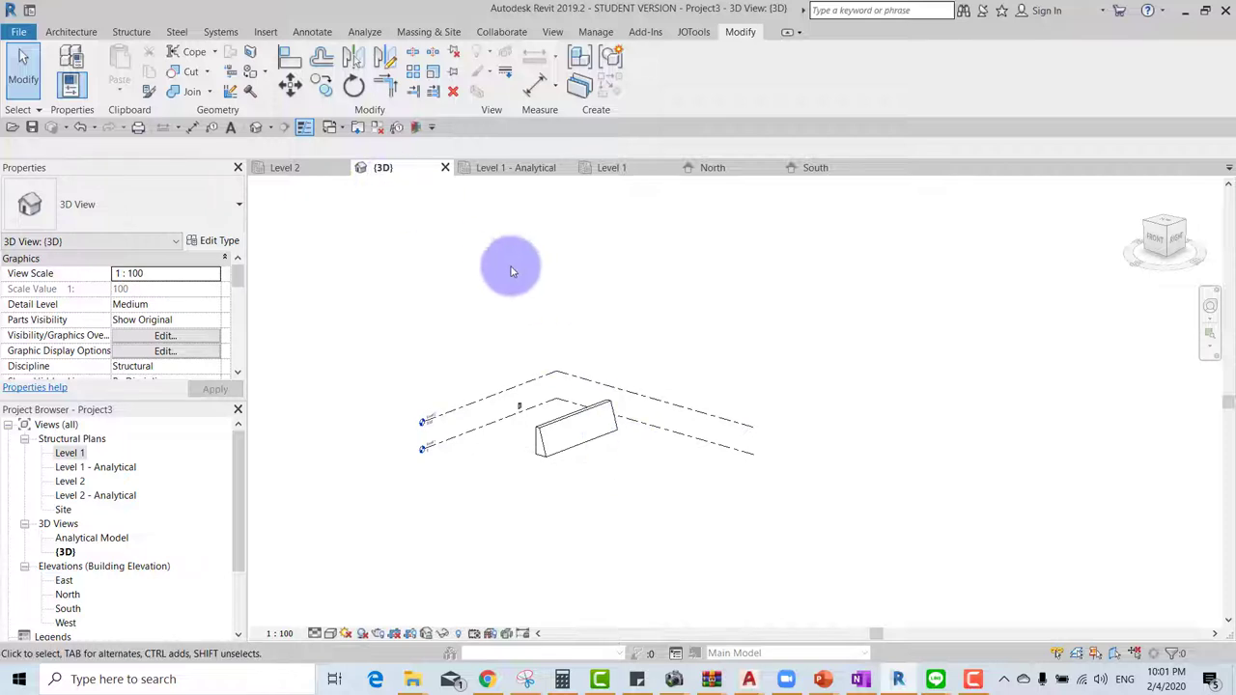
pyautogui.scroll(3, 605, 438)
pyautogui.keyDown('shift'); pyautogui.moveTo(618, 469); pyautogui.dragTo(665, 527, button='middle'); pyautogui.keyUp('shift')
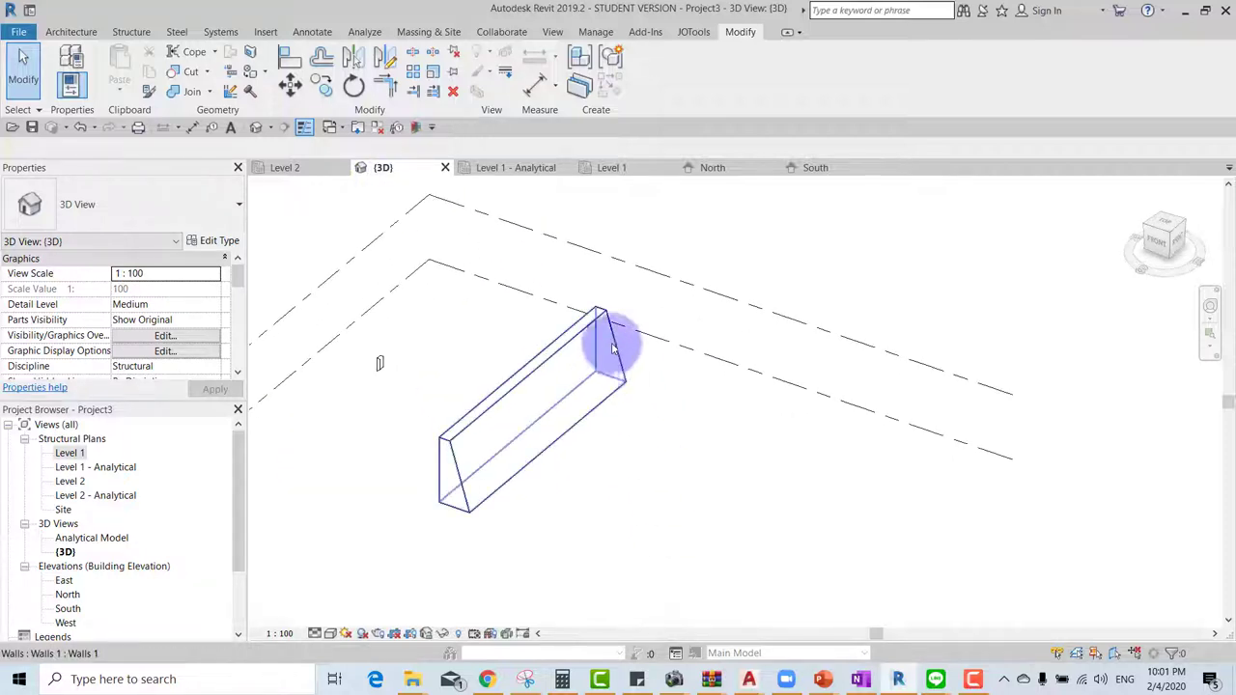
pyautogui.scroll(-2, 673, 376)
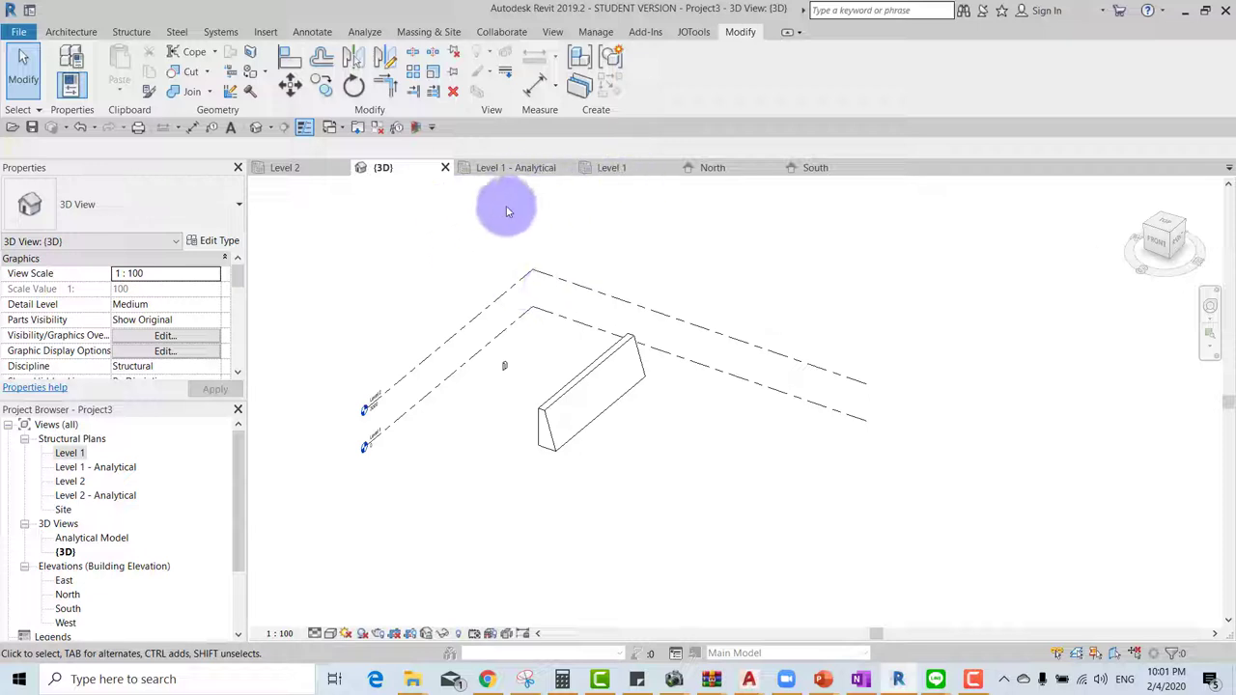
pyautogui.click(637, 169)
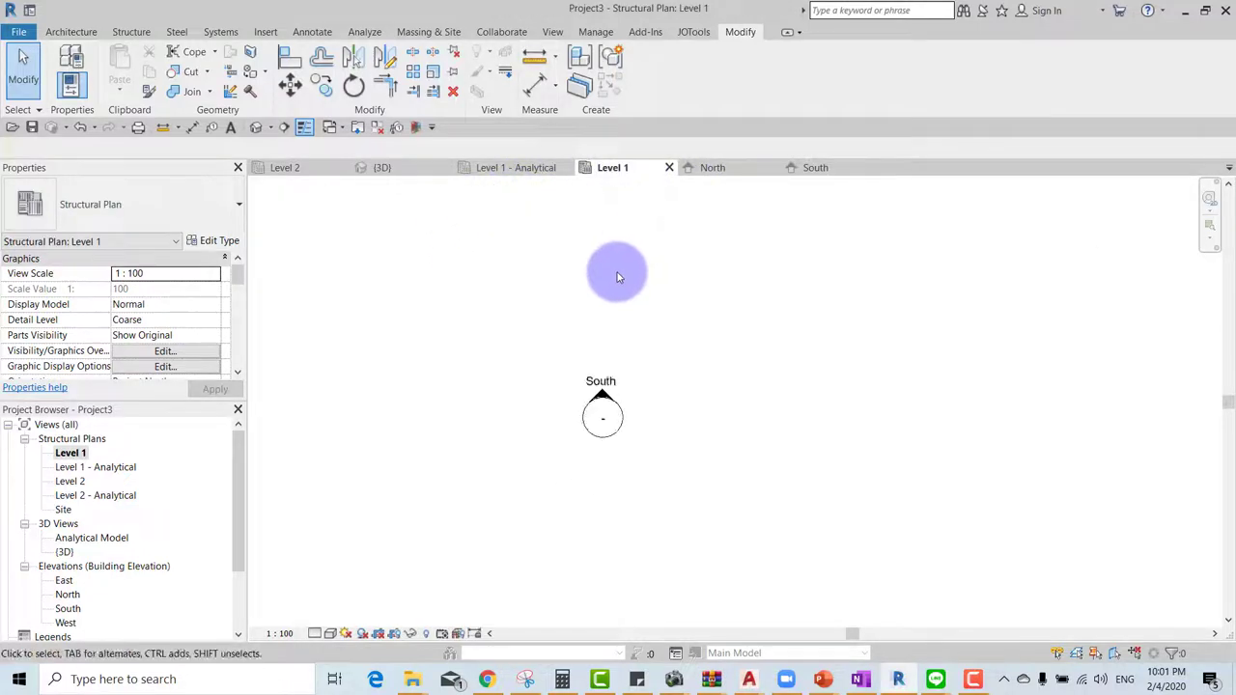
# - Start a new Model In-Place Walls element named Walls 2
pyautogui.moveTo(628, 373); pyautogui.dragTo(618, 485, button='middle')
pyautogui.scroll(1, 615, 302)
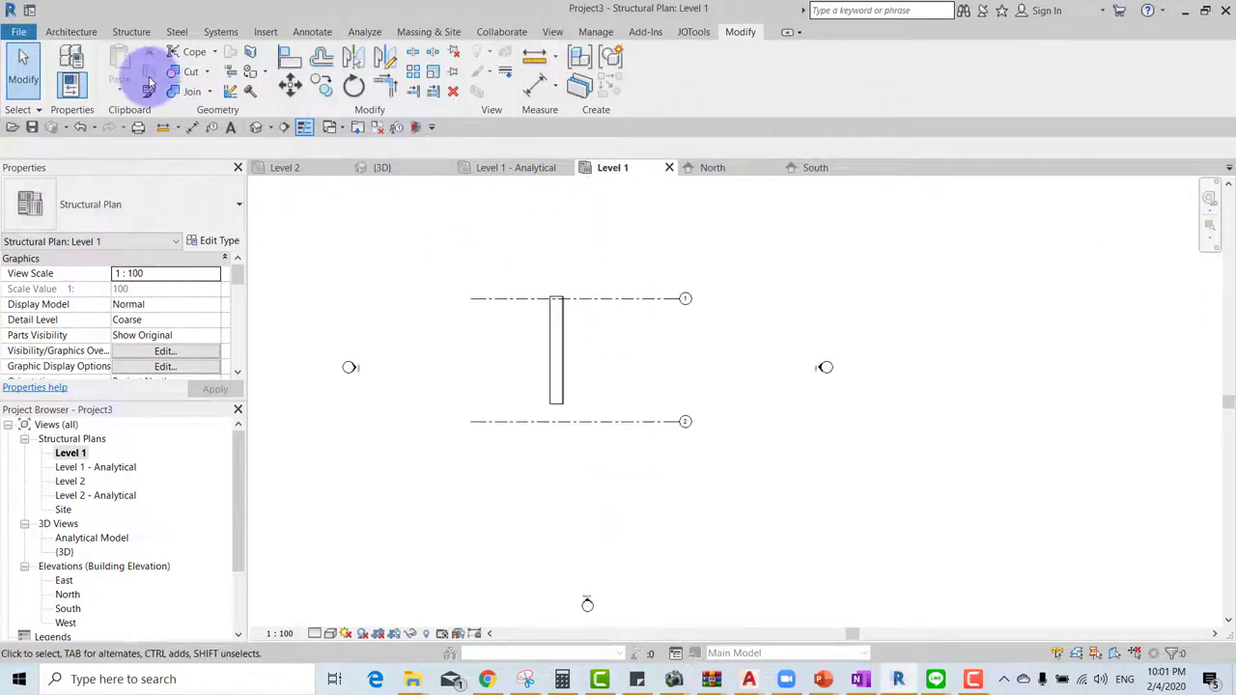
pyautogui.click(132, 34)
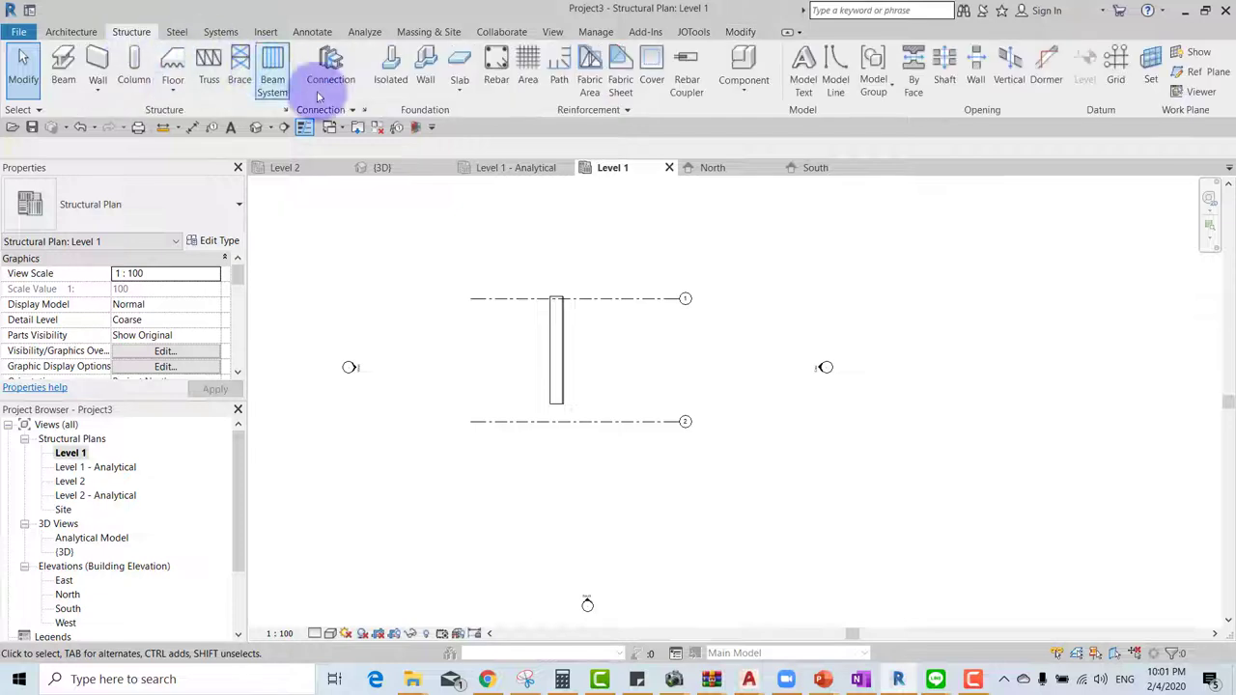
pyautogui.click(751, 96)
pyautogui.click(770, 159)
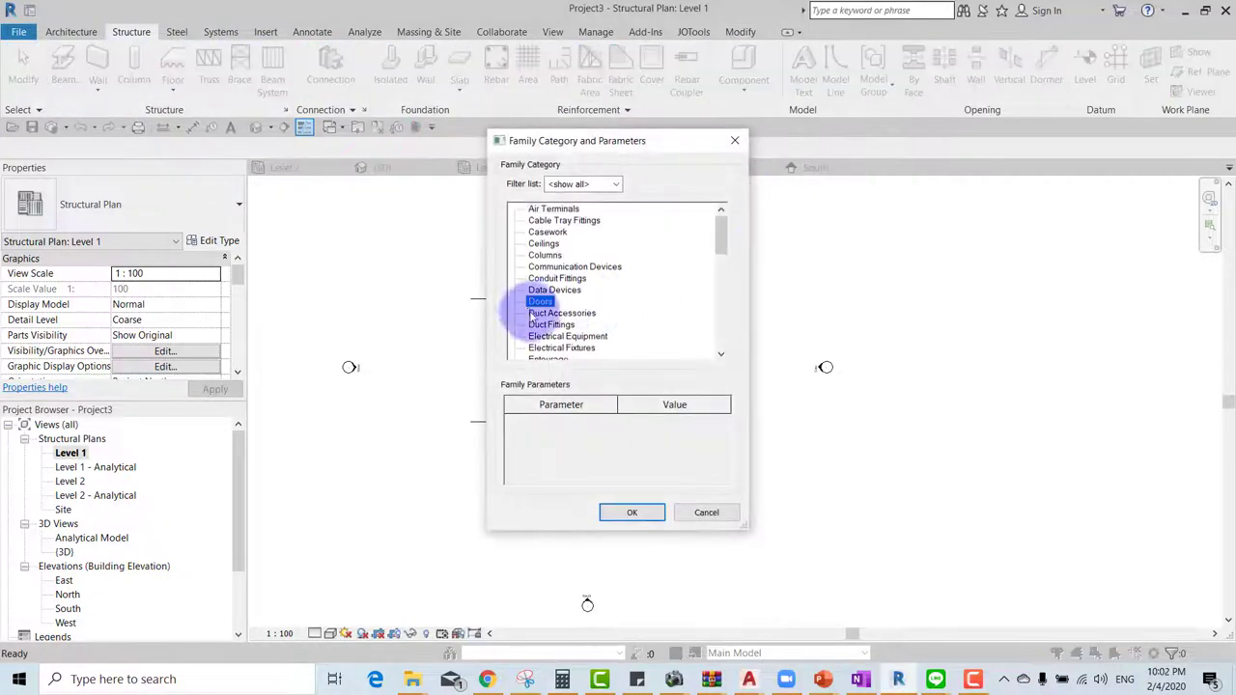
pyautogui.press('w')
pyautogui.click(632, 517)
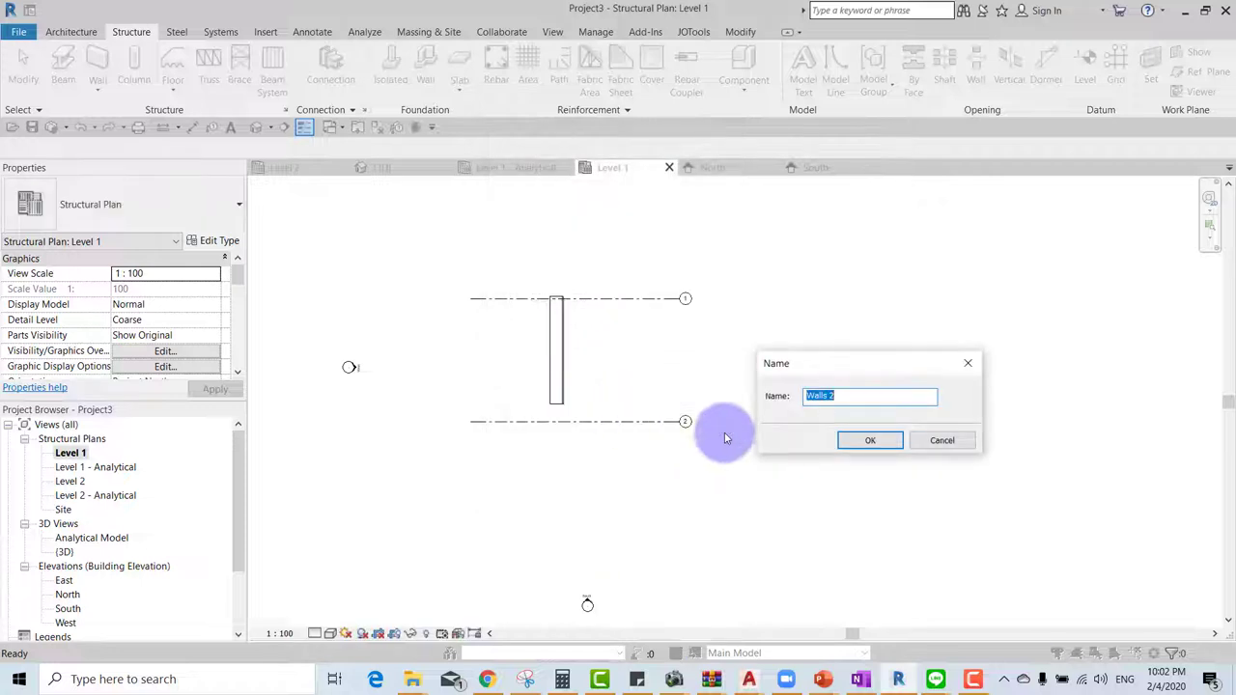
pyautogui.click(866, 443)
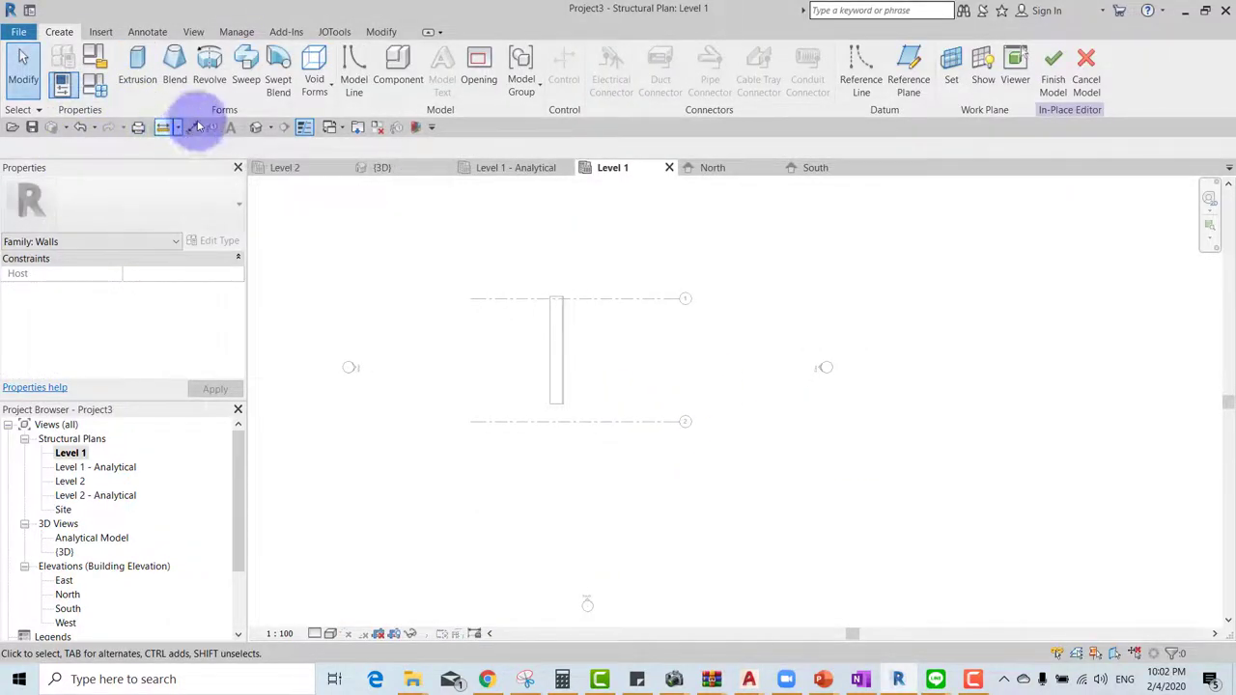
# - Sketch a 10000 × 9000 rectangular sweep path on Level 1 and finish the path
pyautogui.click(248, 82)
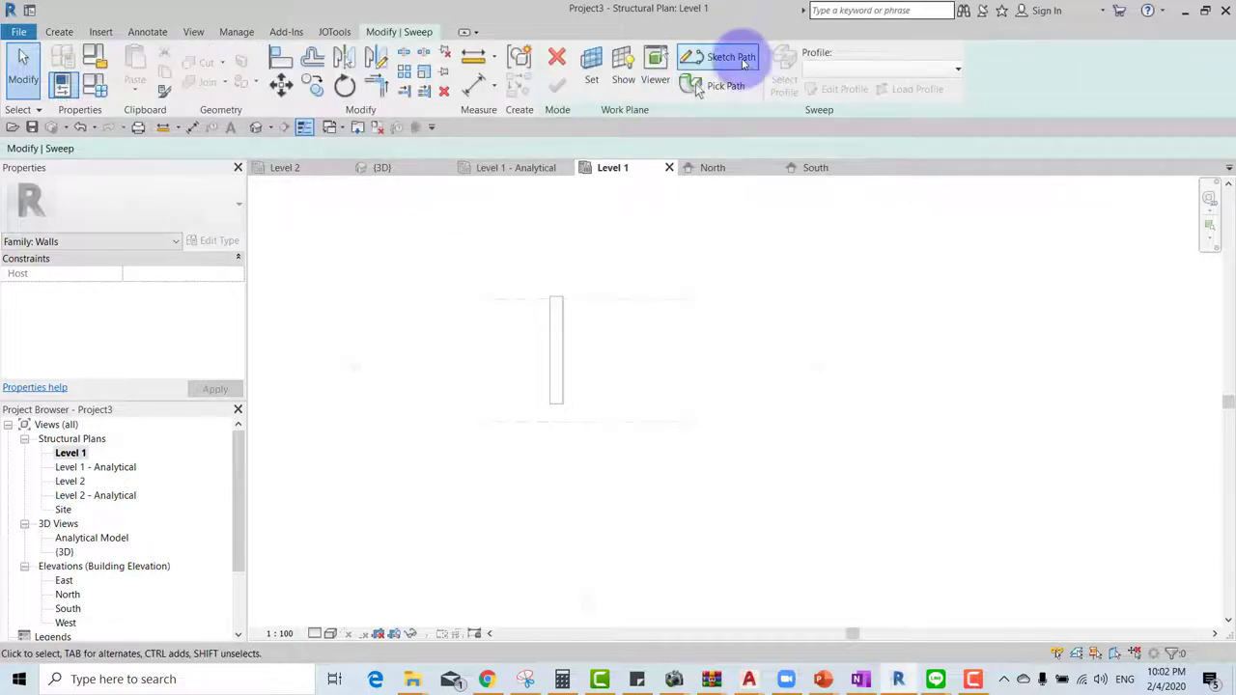
pyautogui.click(733, 58)
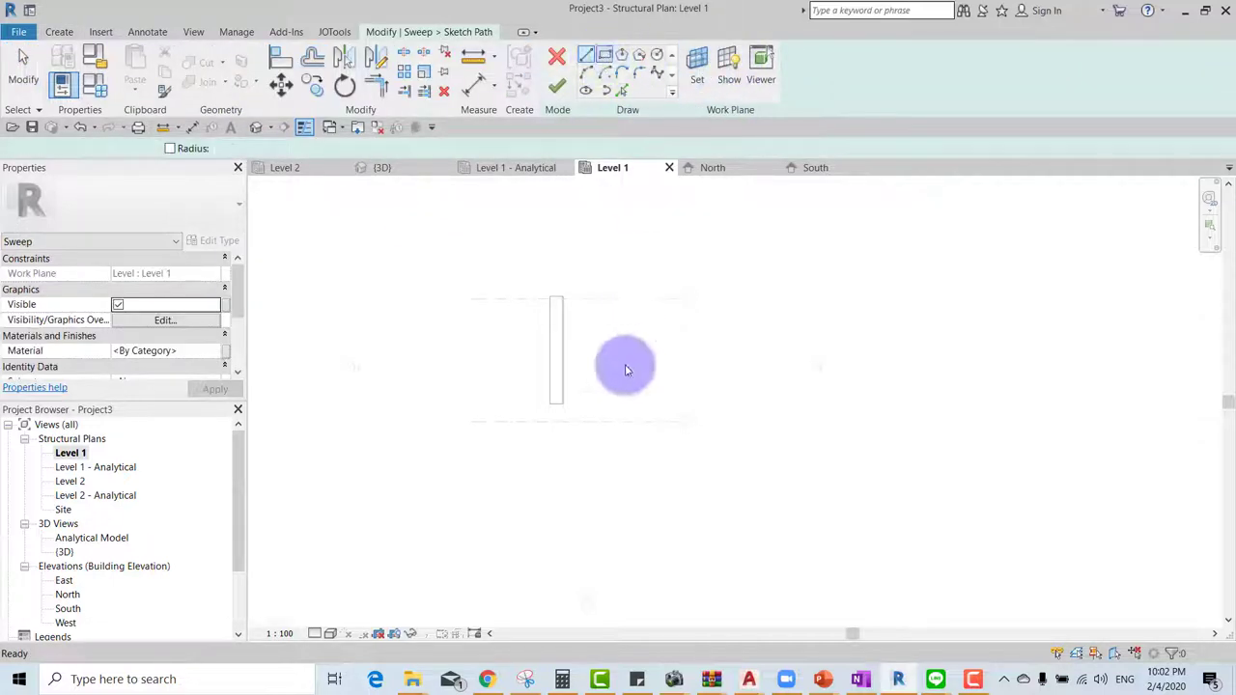
pyautogui.click(614, 323)
pyautogui.click(710, 409)
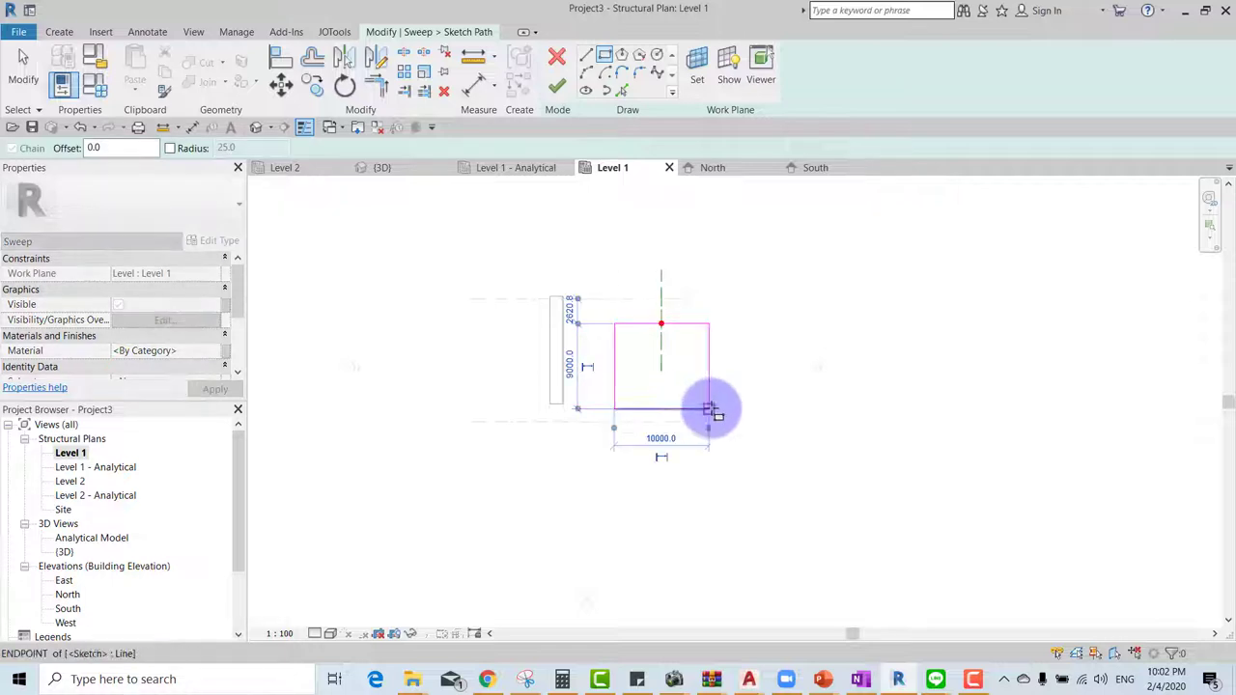
pyautogui.scroll(1, 720, 367)
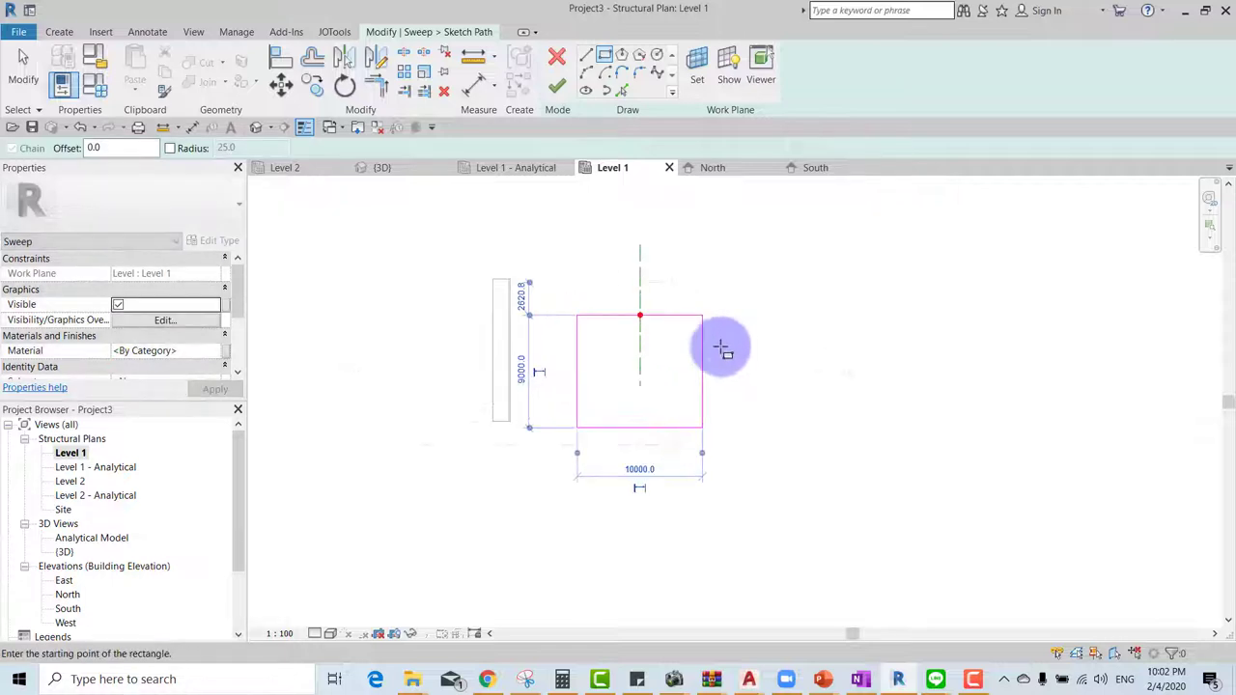
pyautogui.click(559, 91)
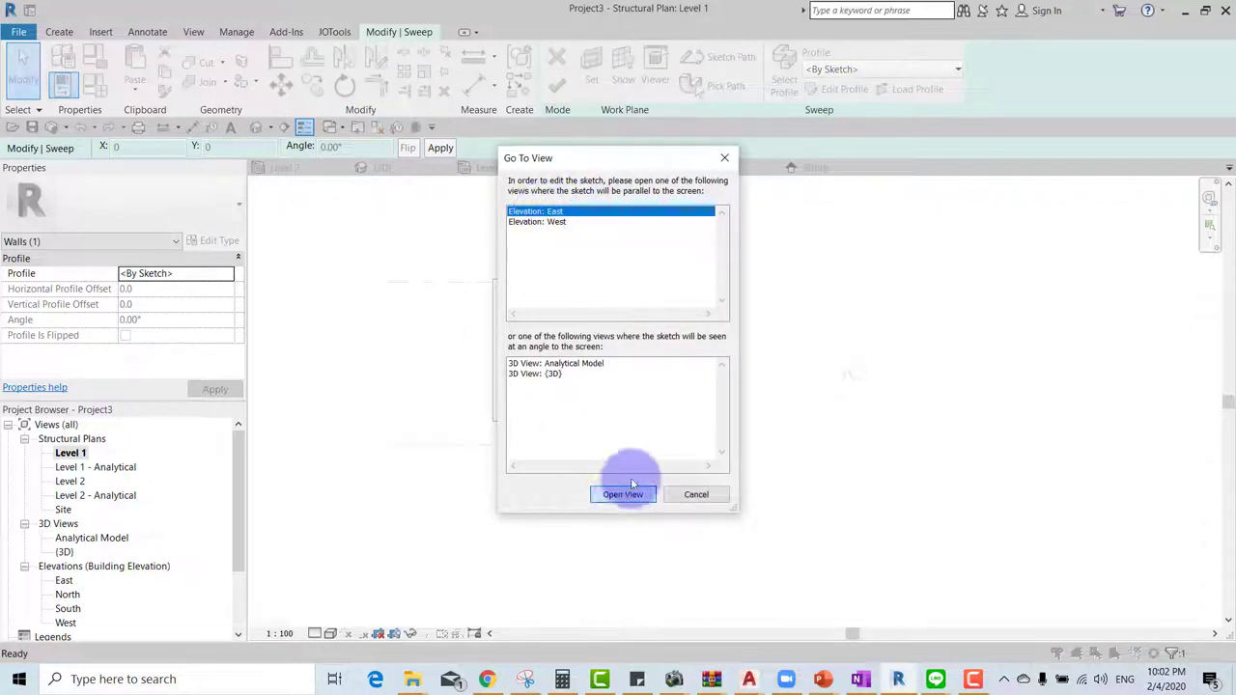
# - Move between East elevation and 3D, ending on a Right view of the profile plane
pyautogui.click(632, 483)
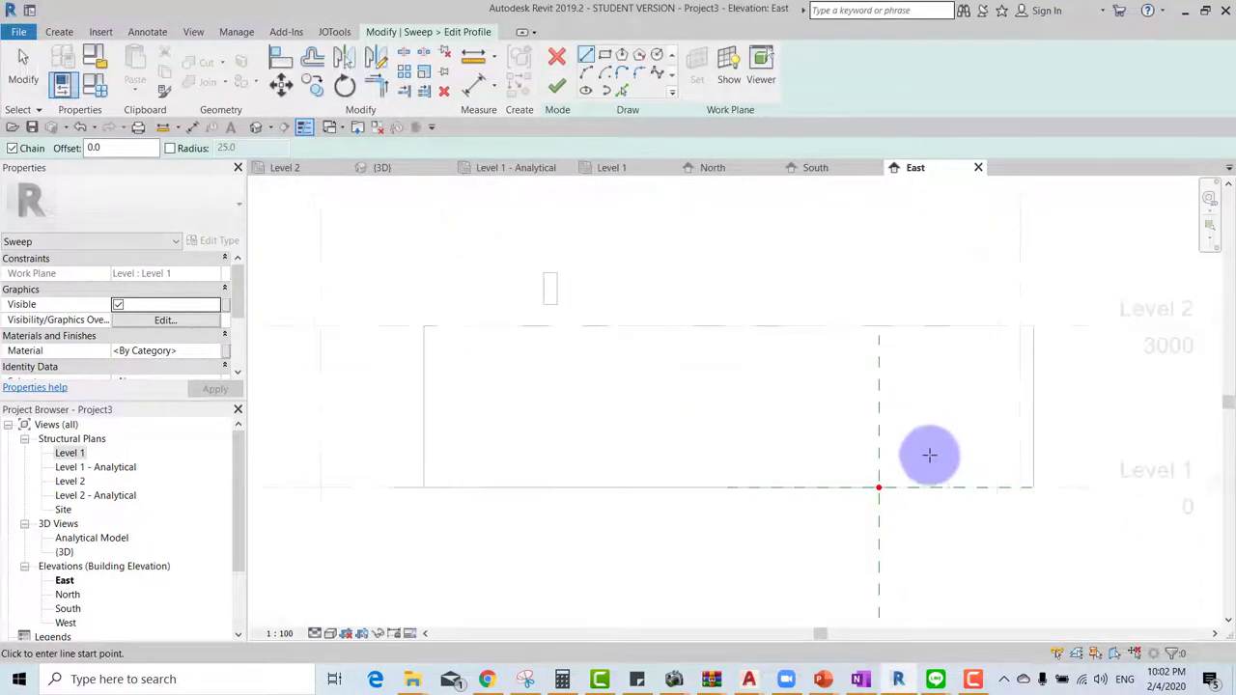
pyautogui.moveTo(928, 455); pyautogui.dragTo(754, 454, button='middle')
pyautogui.scroll(-2, 750, 451)
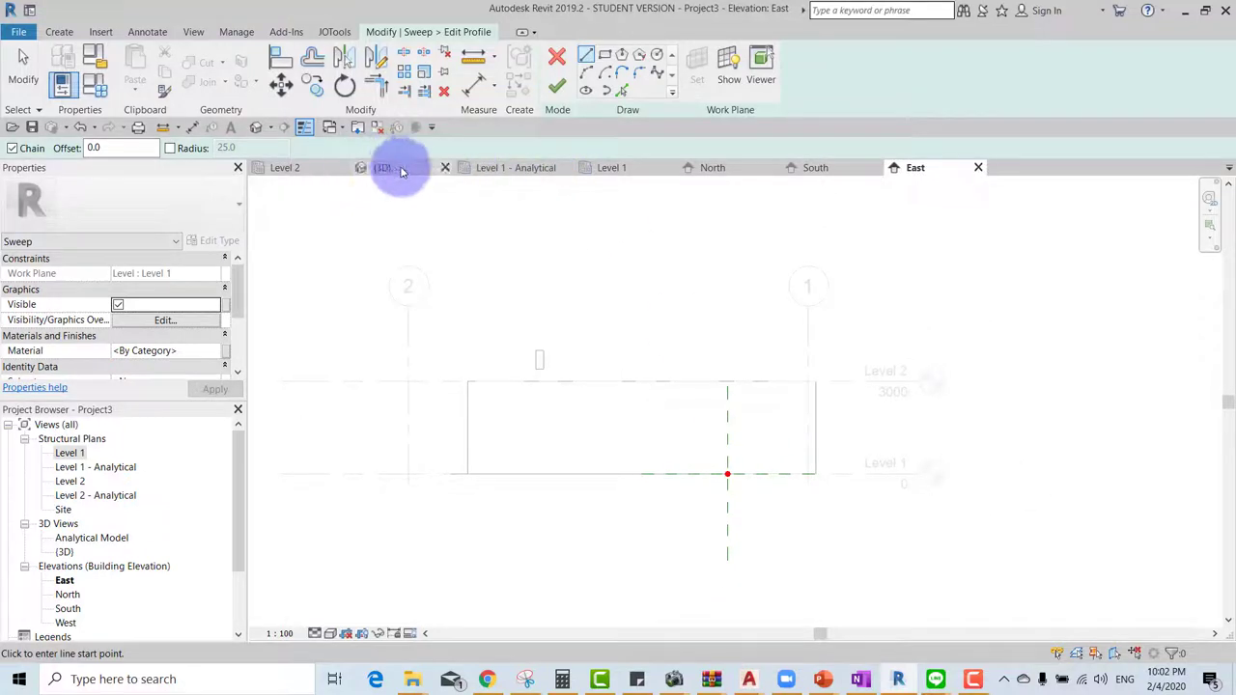
pyautogui.click(398, 169)
pyautogui.moveTo(836, 450)
pyautogui.keyDown('shift'); pyautogui.mouseDown(button='middle')
pyautogui.moveTo(725, 414)
pyautogui.moveTo(792, 480)
pyautogui.moveTo(865, 230)
pyautogui.mouseUp(button='middle'); pyautogui.keyUp('shift')
pyautogui.scroll(3, 716, 452)
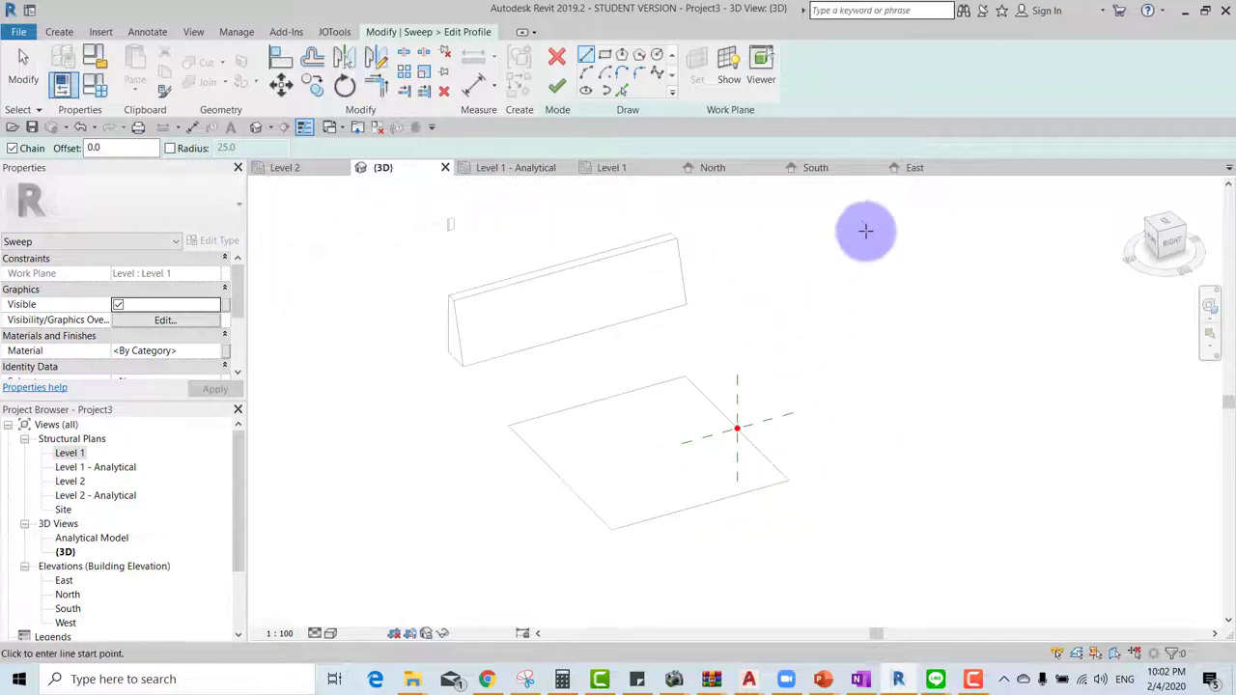
pyautogui.click(920, 174)
pyautogui.scroll(2, 773, 460)
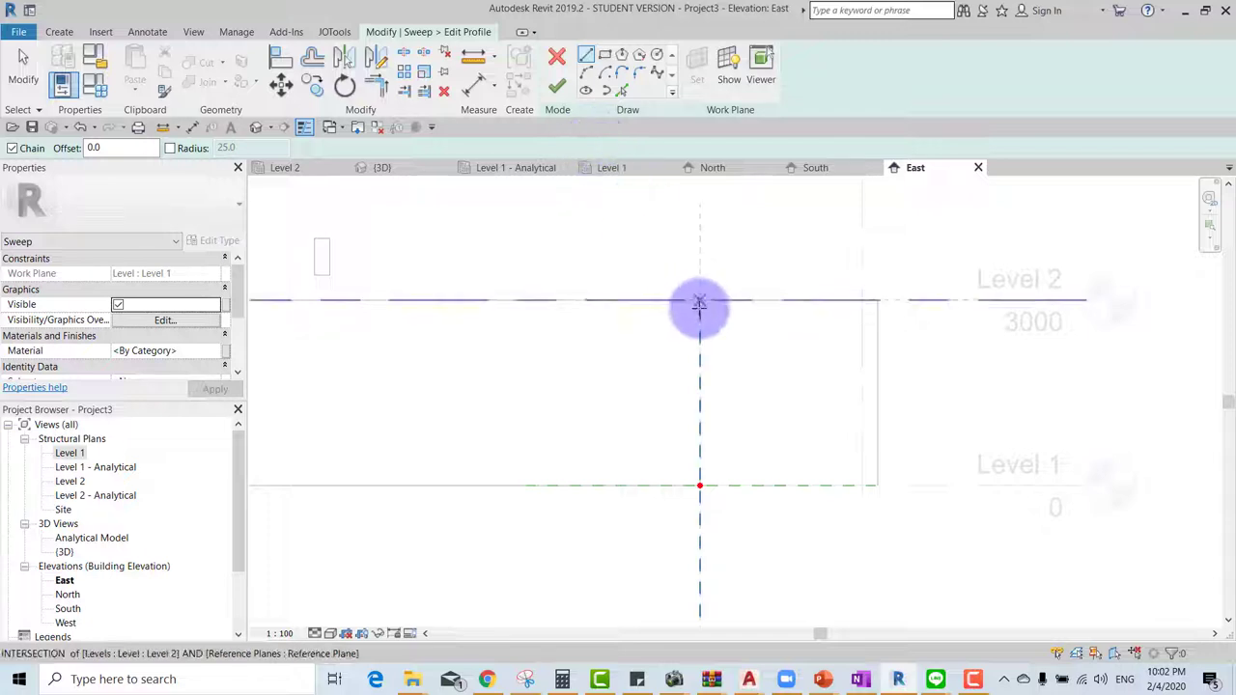
pyautogui.click(391, 168)
pyautogui.keyDown('shift'); pyautogui.moveTo(607, 361); pyautogui.dragTo(783, 468, button='middle'); pyautogui.keyUp('shift')
pyautogui.click(1197, 252)
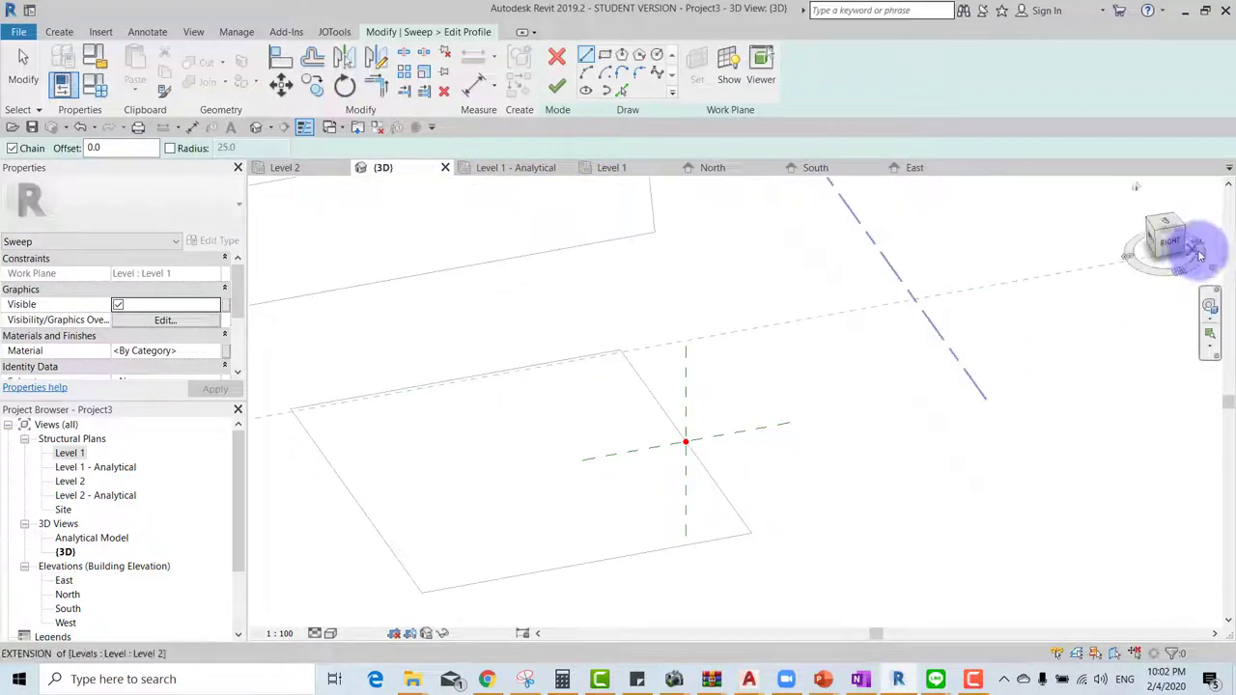
pyautogui.click(1176, 253)
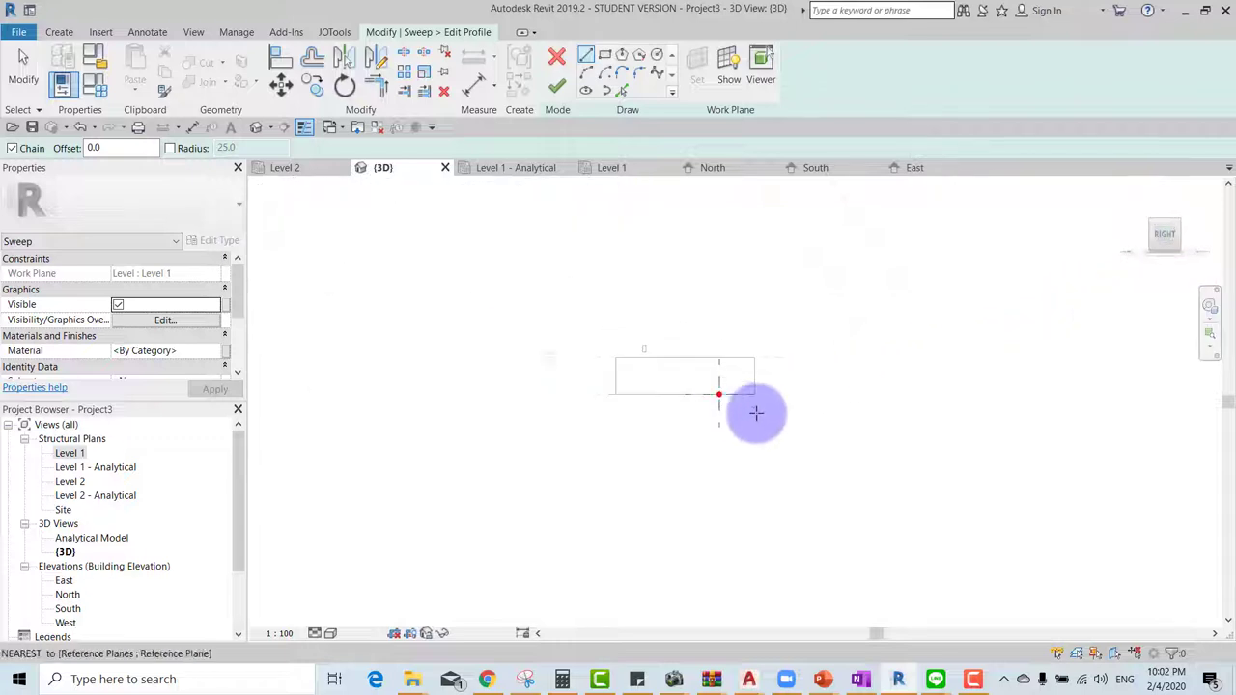
pyautogui.scroll(3, 804, 410)
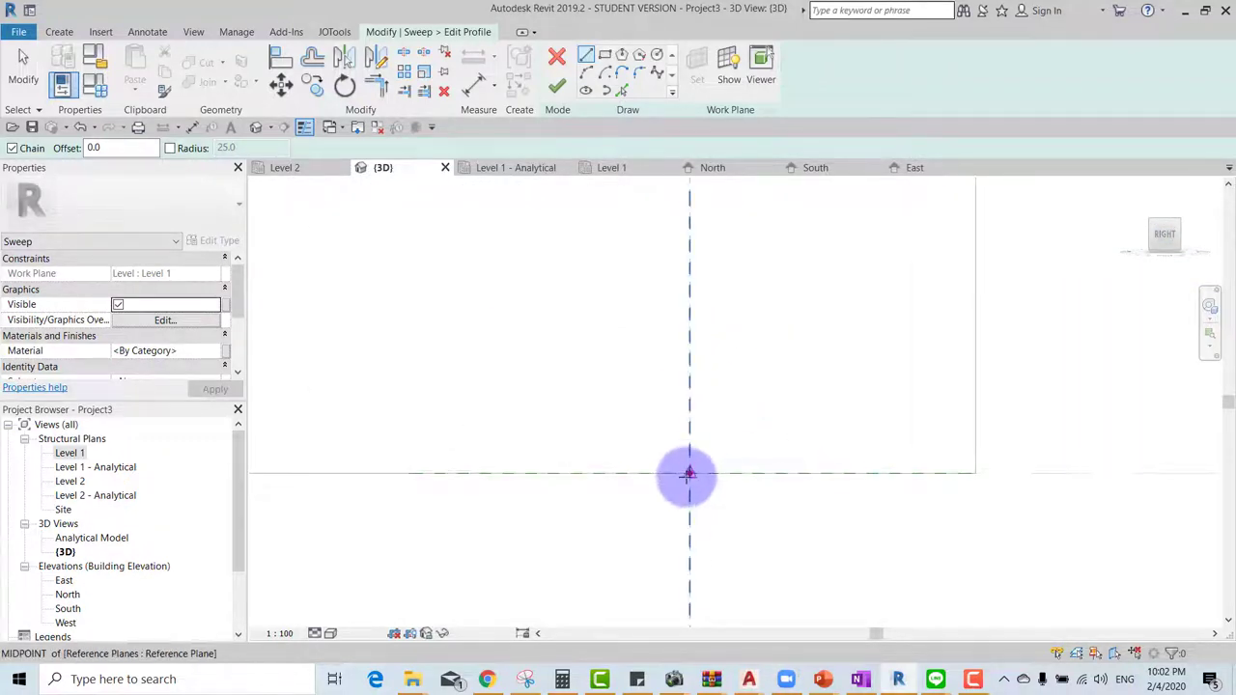
# - Draw the profile: vertical inner edge, 300 top edge, sloped outer edge back to base
pyautogui.click(690, 471)
pyautogui.click(690, 283)
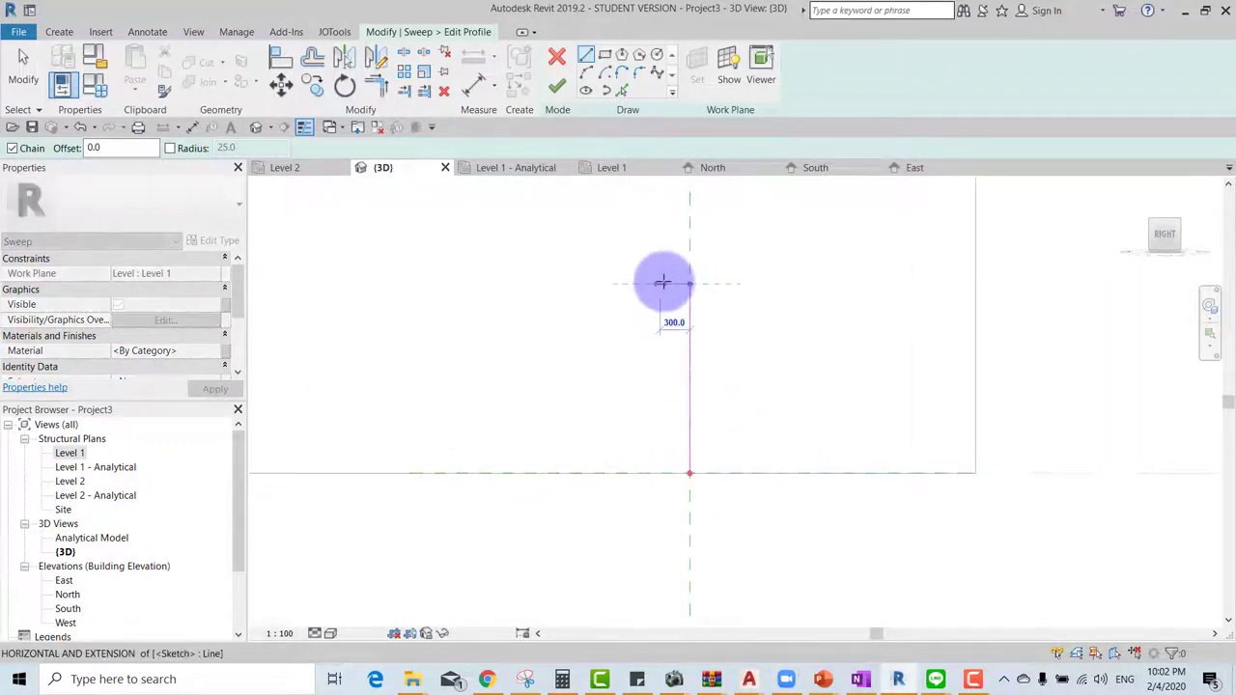
pyautogui.click(661, 284)
pyautogui.click(619, 473)
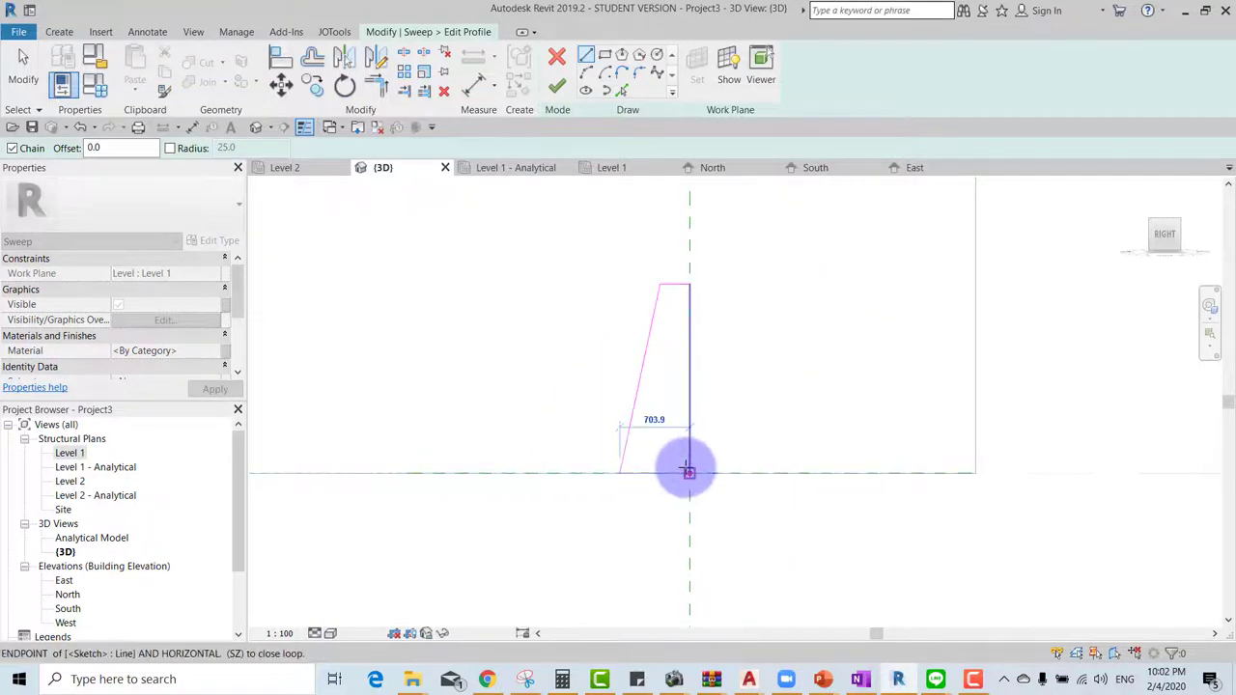
pyautogui.click(690, 473)
pyautogui.press('Escape')
pyautogui.scroll(-3, 662, 396)
pyautogui.moveTo(668, 400)
pyautogui.keyDown('shift'); pyautogui.mouseDown(button='middle')
pyautogui.moveTo(800, 427)
pyautogui.moveTo(833, 450)
pyautogui.moveTo(780, 486)
pyautogui.mouseUp(button='middle'); pyautogui.keyUp('shift')
pyautogui.scroll(3, 780, 485)
pyautogui.keyDown('shift'); pyautogui.moveTo(817, 427); pyautogui.dragTo(788, 411, button='middle'); pyautogui.keyUp('shift')
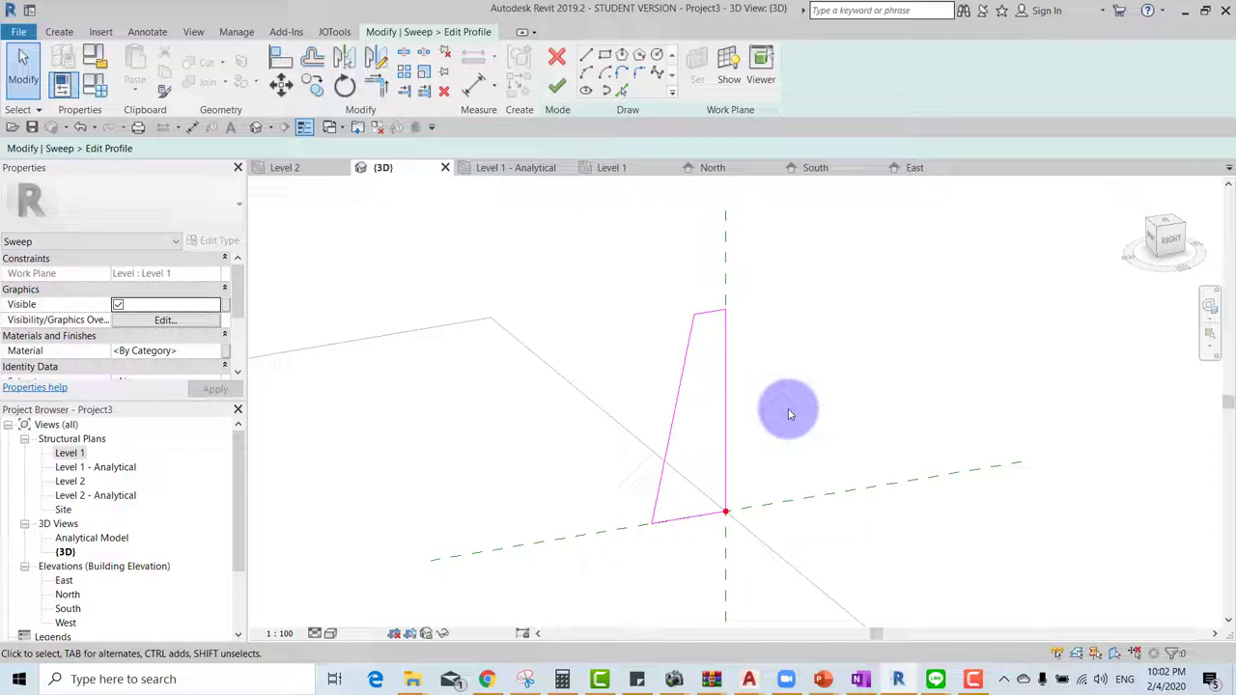
# - Round the profile's top and bottom corners with radius 100 fillet arcs
pyautogui.click(638, 73)
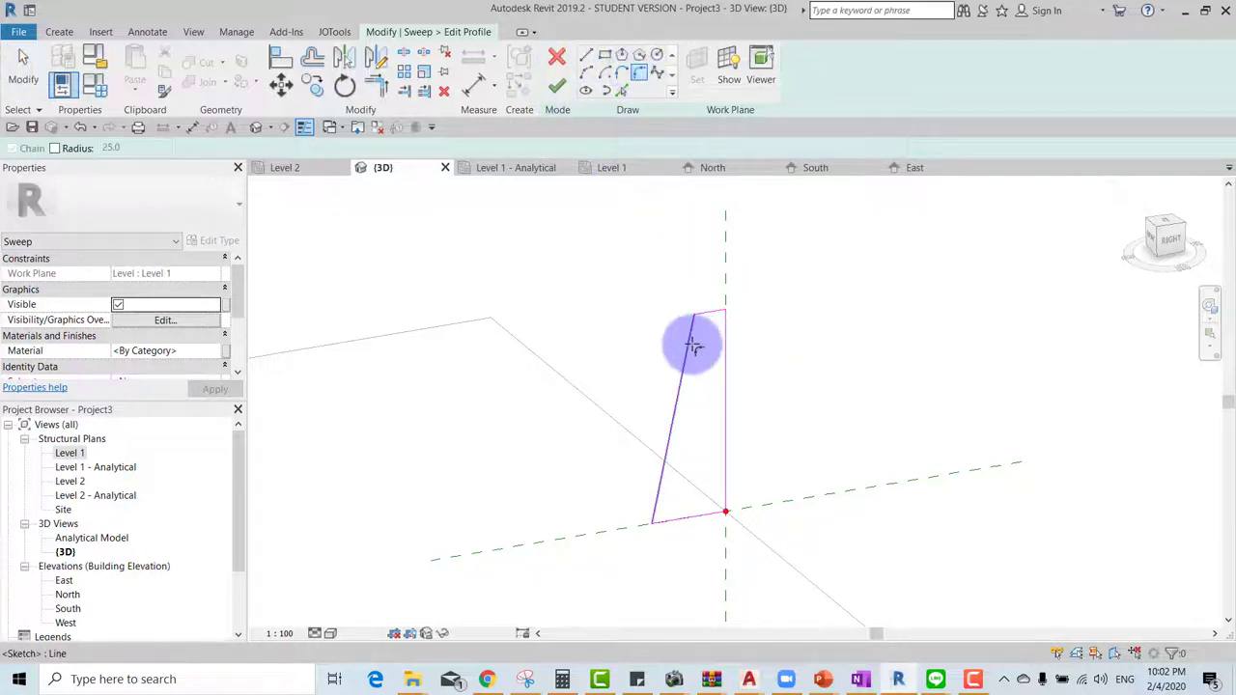
pyautogui.scroll(2, 701, 322)
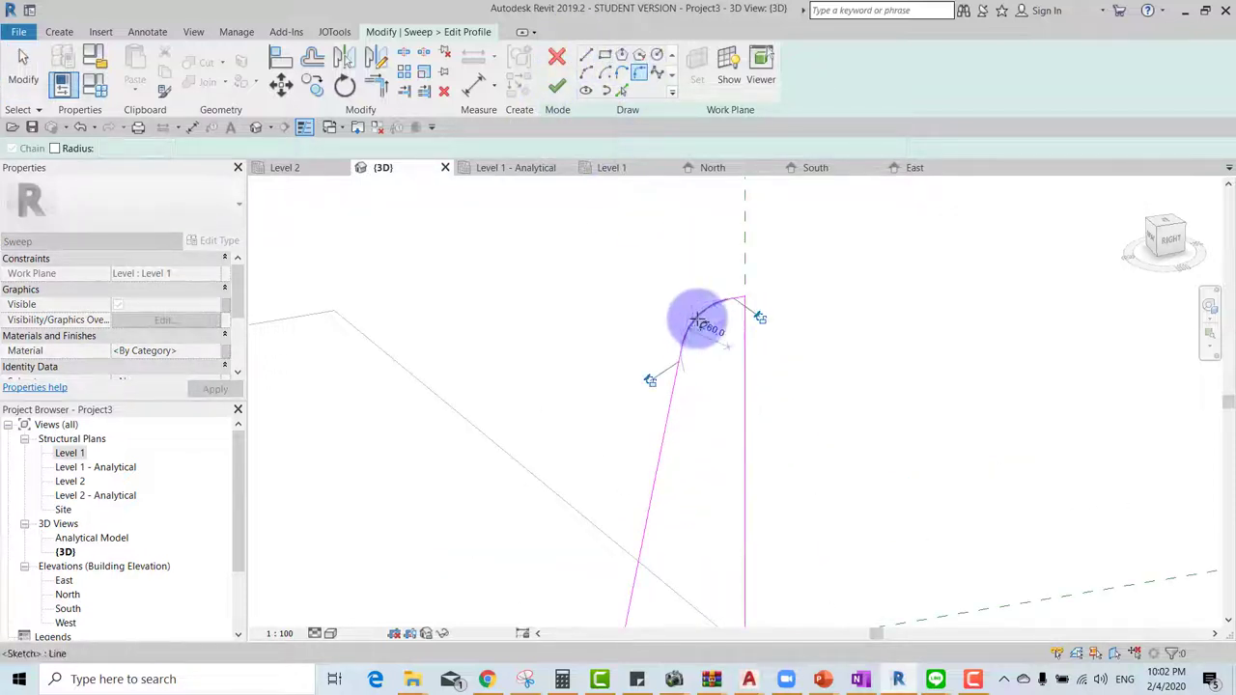
pyautogui.click(697, 321)
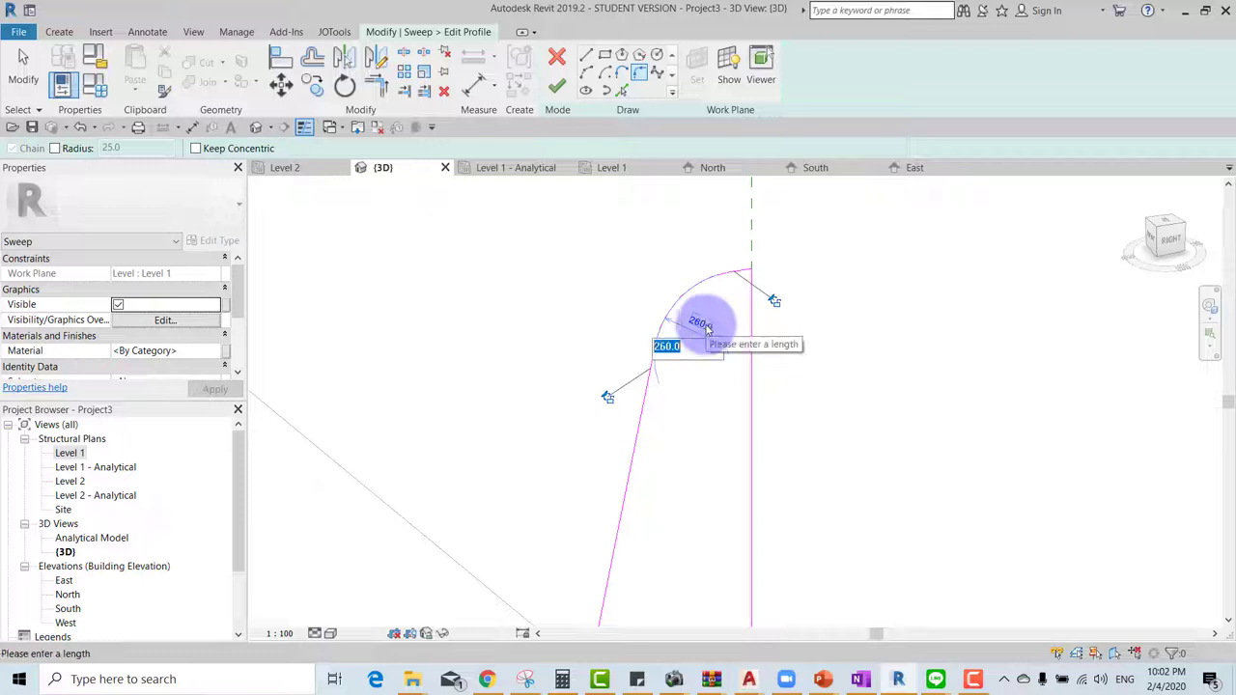
pyautogui.scroll(-2, 738, 340)
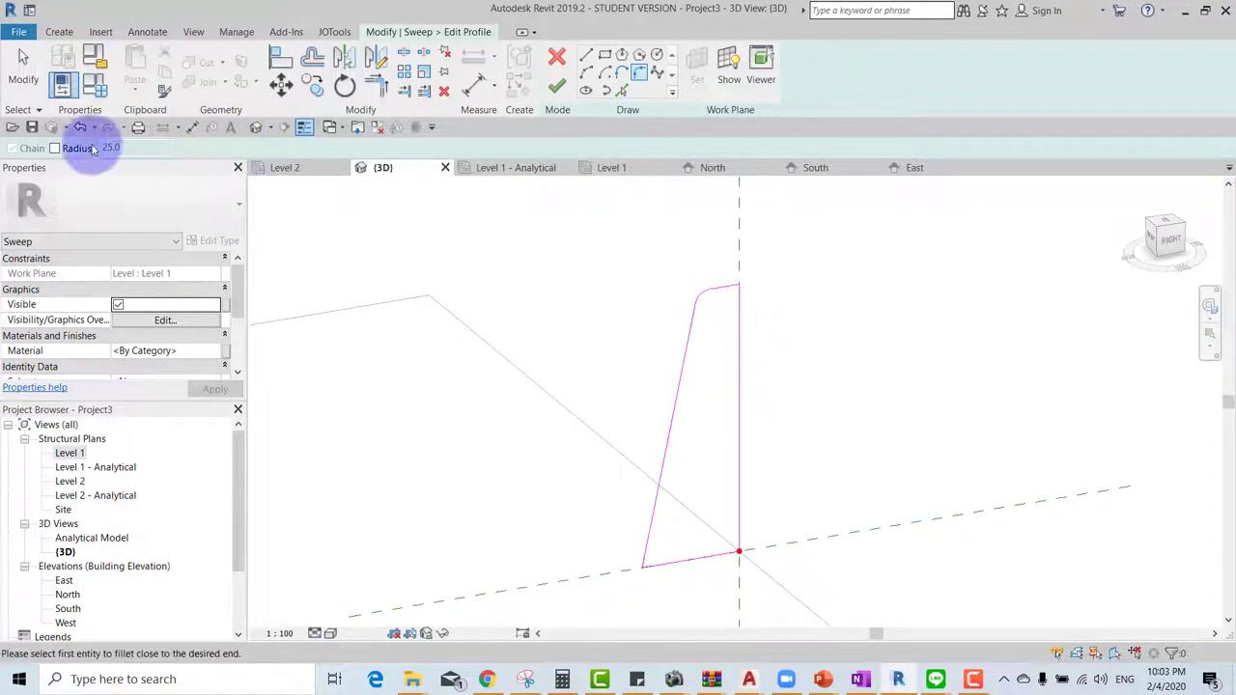
pyautogui.click(55, 148)
pyautogui.moveTo(140, 148); pyautogui.dragTo(67, 150)
pyautogui.write('100')
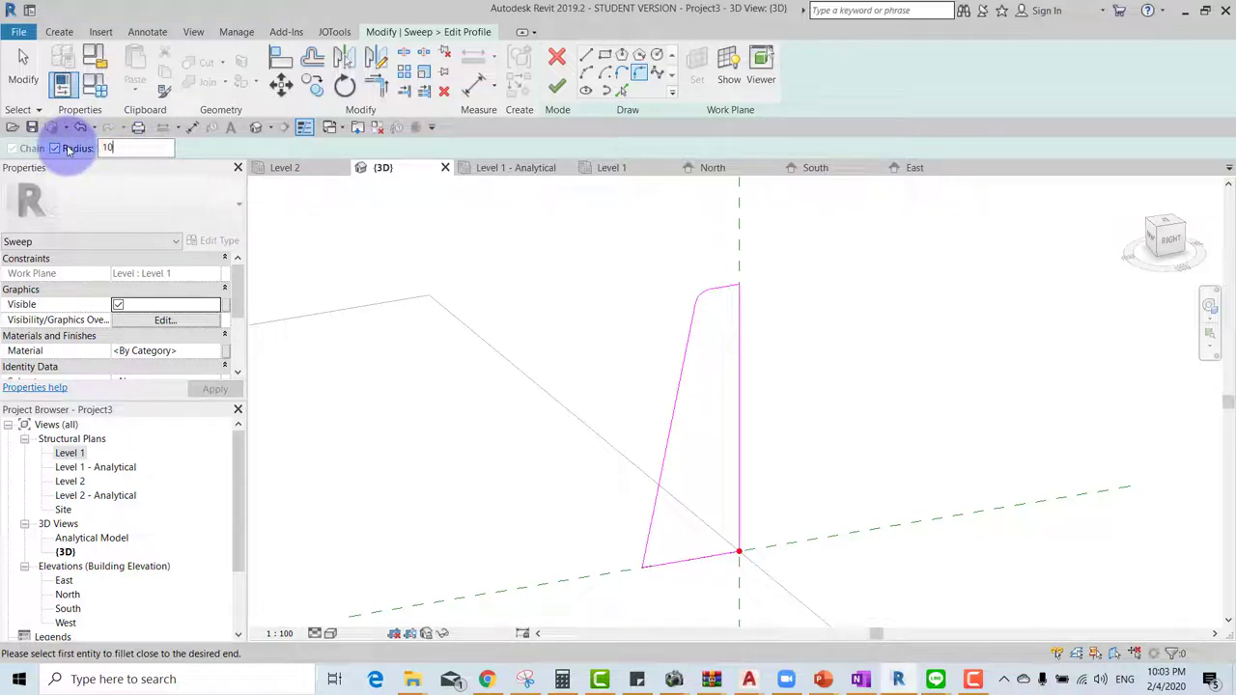
pyautogui.click(665, 556)
pyautogui.click(727, 290)
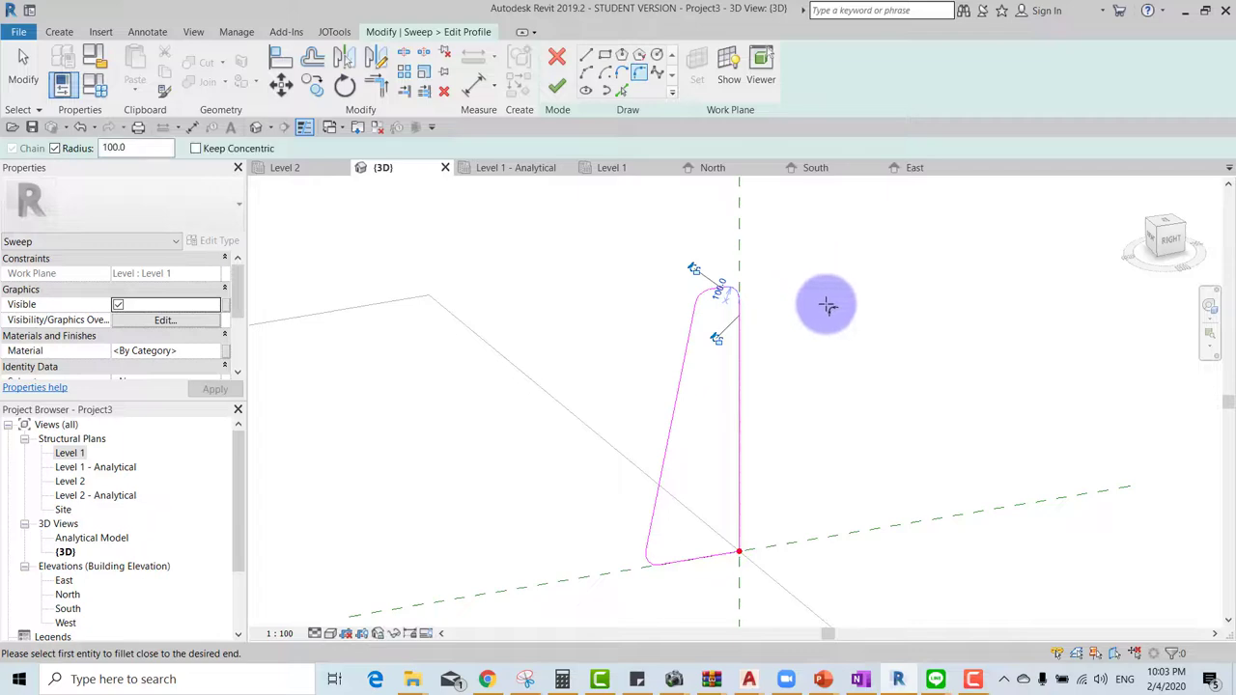
pyautogui.scroll(-1, 828, 306)
# - Finish the profile and sweep, orbit to inspect the box-shaped wall, and finish Walls 2
pyautogui.click(556, 93)
pyautogui.click(556, 90)
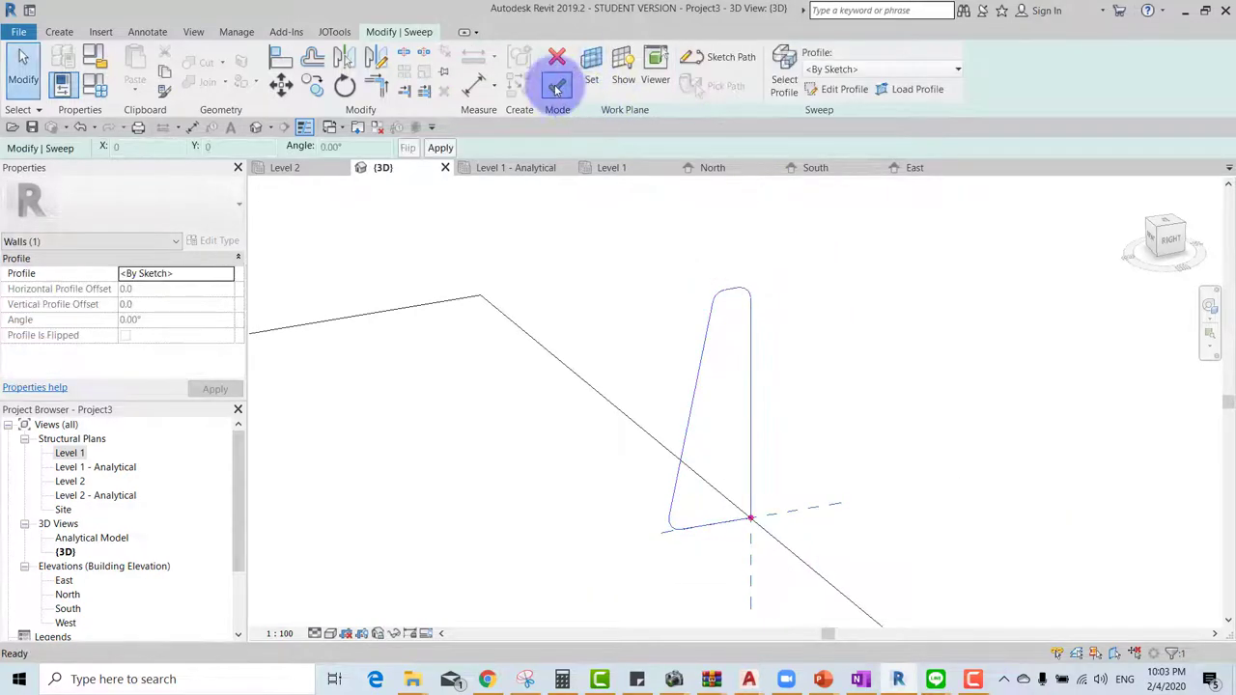
pyautogui.click(964, 370)
pyautogui.moveTo(970, 374)
pyautogui.keyDown('shift'); pyautogui.mouseDown(button='middle')
pyautogui.moveTo(965, 538)
pyautogui.moveTo(731, 519)
pyautogui.moveTo(1057, 495)
pyautogui.mouseUp(button='middle'); pyautogui.keyUp('shift')
pyautogui.click(937, 492)
pyautogui.moveTo(938, 491)
pyautogui.keyDown('shift'); pyautogui.mouseDown(button='middle')
pyautogui.moveTo(911, 570)
pyautogui.moveTo(684, 574)
pyautogui.moveTo(845, 458)
pyautogui.mouseUp(button='middle'); pyautogui.keyUp('shift')
pyautogui.click(846, 458)
pyautogui.keyDown('shift'); pyautogui.moveTo(778, 492); pyautogui.dragTo(695, 474, button='middle'); pyautogui.keyUp('shift')
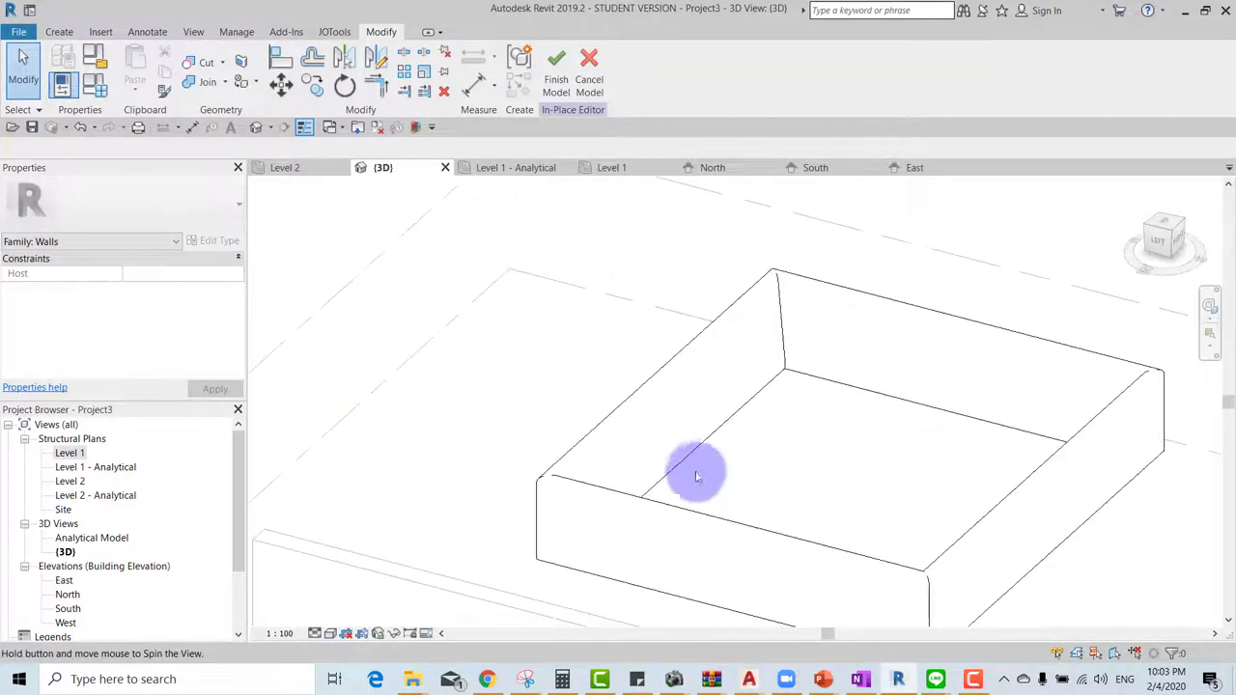
pyautogui.click(555, 82)
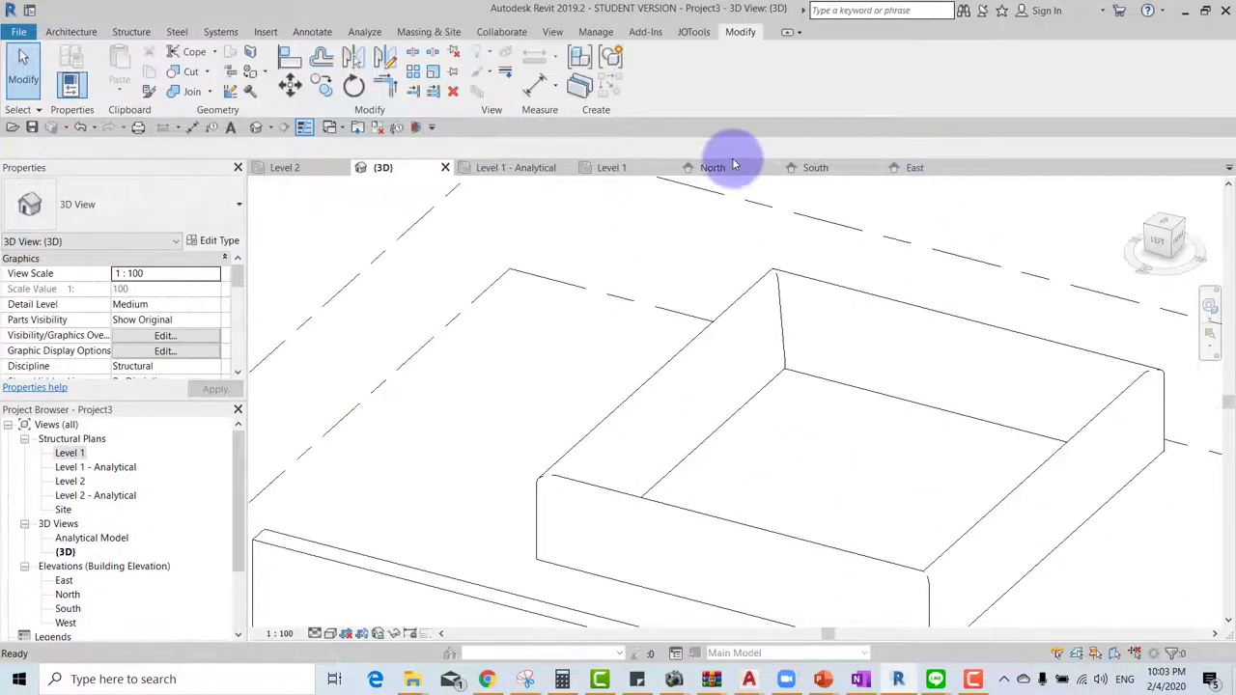
# - On Level 1, draw a section line across the rectangular wall and open Section 1
pyautogui.click(618, 169)
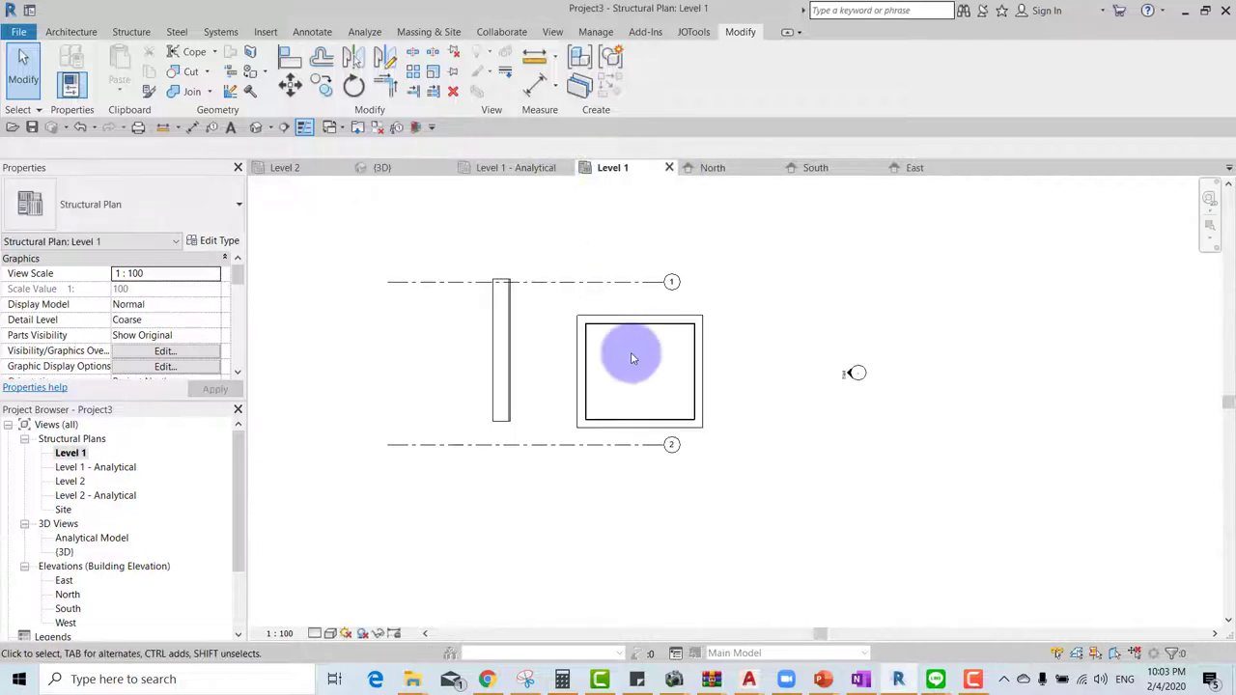
pyautogui.click(284, 127)
pyautogui.click(538, 367)
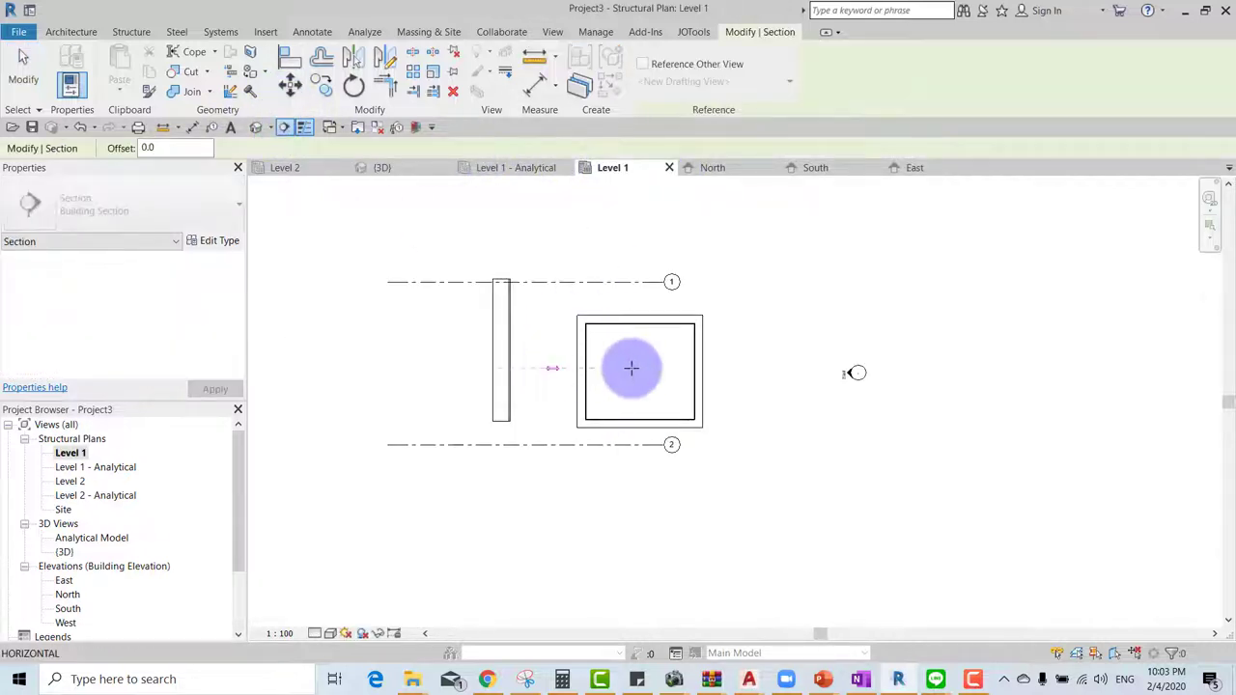
pyautogui.click(744, 367)
pyautogui.press('Escape')
pyautogui.doubleClick(543, 363)
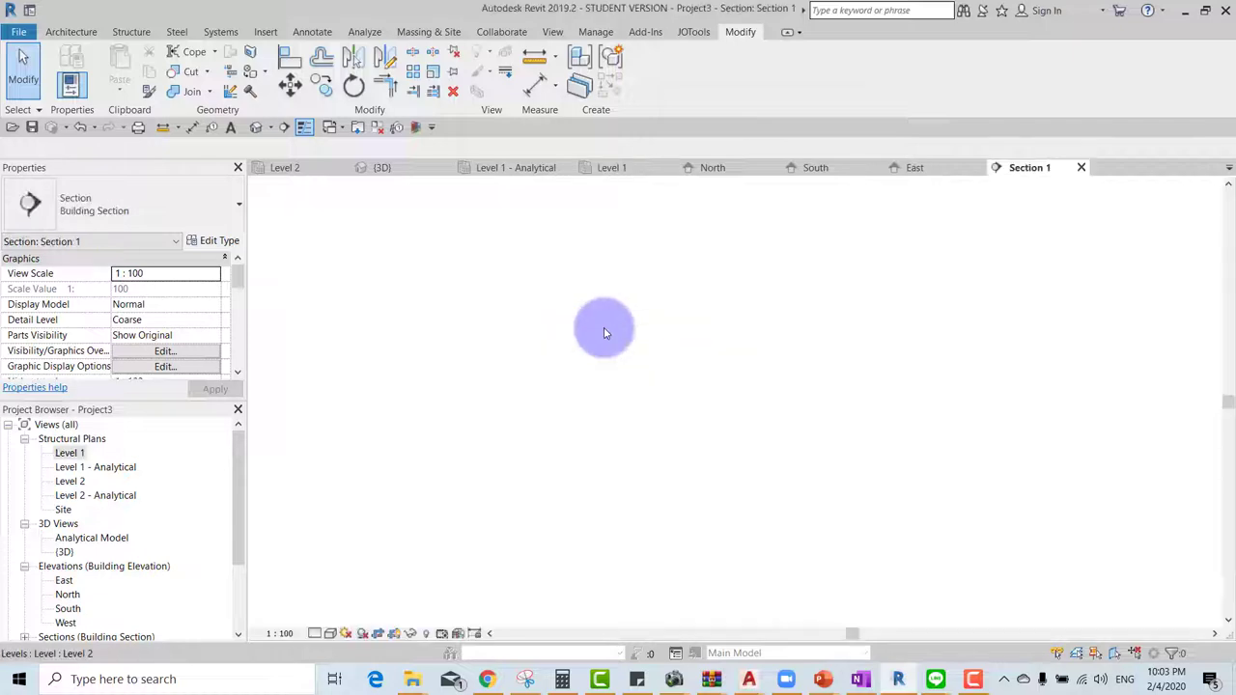
# - Inspect the tapered filleted wall in Section 1, then orbit the 3D view showing both walls
pyautogui.click(549, 425)
pyautogui.scroll(2, 629, 434)
pyautogui.scroll(1, 628, 433)
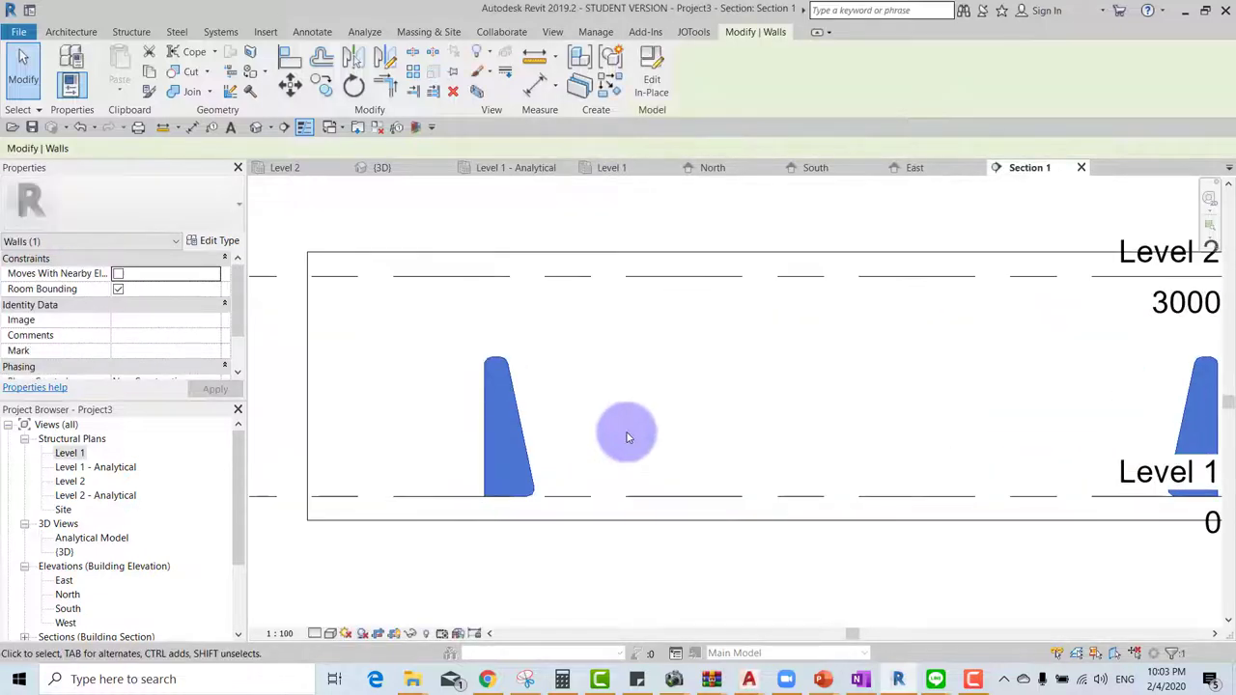
pyautogui.scroll(-1, 629, 435)
pyautogui.click(629, 437)
pyautogui.scroll(-2, 628, 437)
pyautogui.click(383, 169)
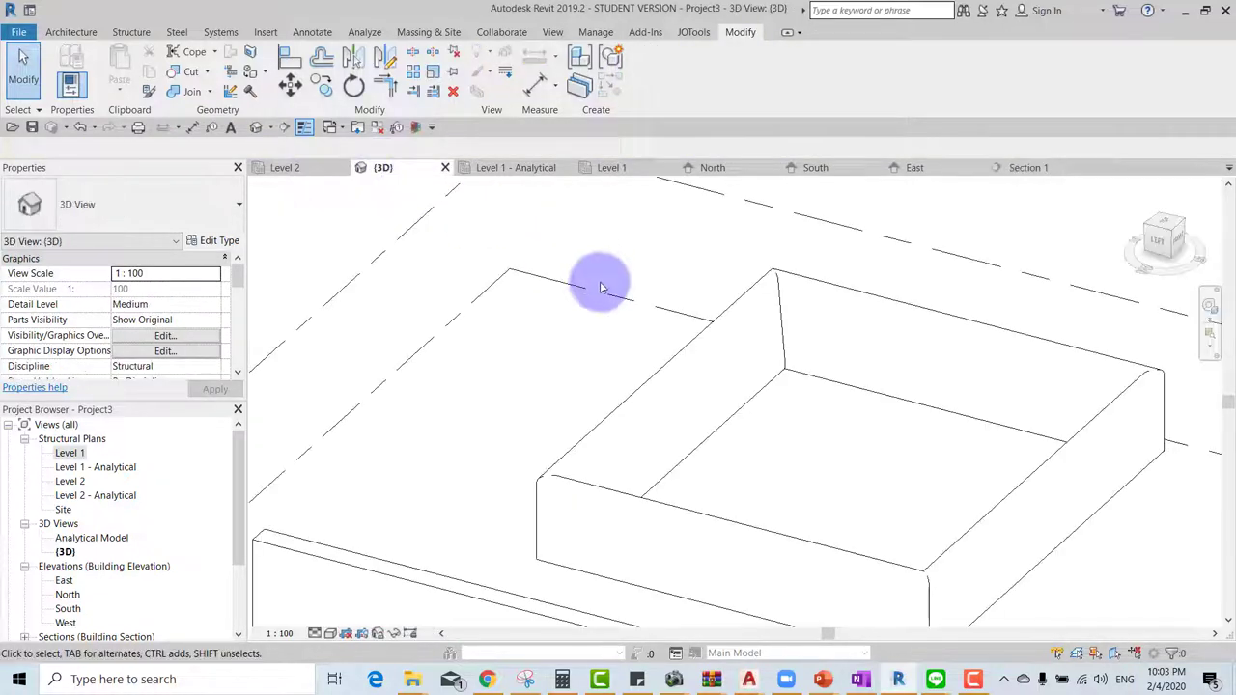
pyautogui.scroll(-2, 598, 281)
pyautogui.moveTo(817, 389)
pyautogui.keyDown('shift'); pyautogui.mouseDown(button='middle')
pyautogui.moveTo(488, 485)
pyautogui.moveTo(576, 522)
pyautogui.moveTo(490, 487)
pyautogui.moveTo(524, 470)
pyautogui.moveTo(514, 486)
pyautogui.moveTo(546, 422)
pyautogui.moveTo(529, 482)
pyautogui.mouseUp(button='middle'); pyautogui.keyUp('shift')
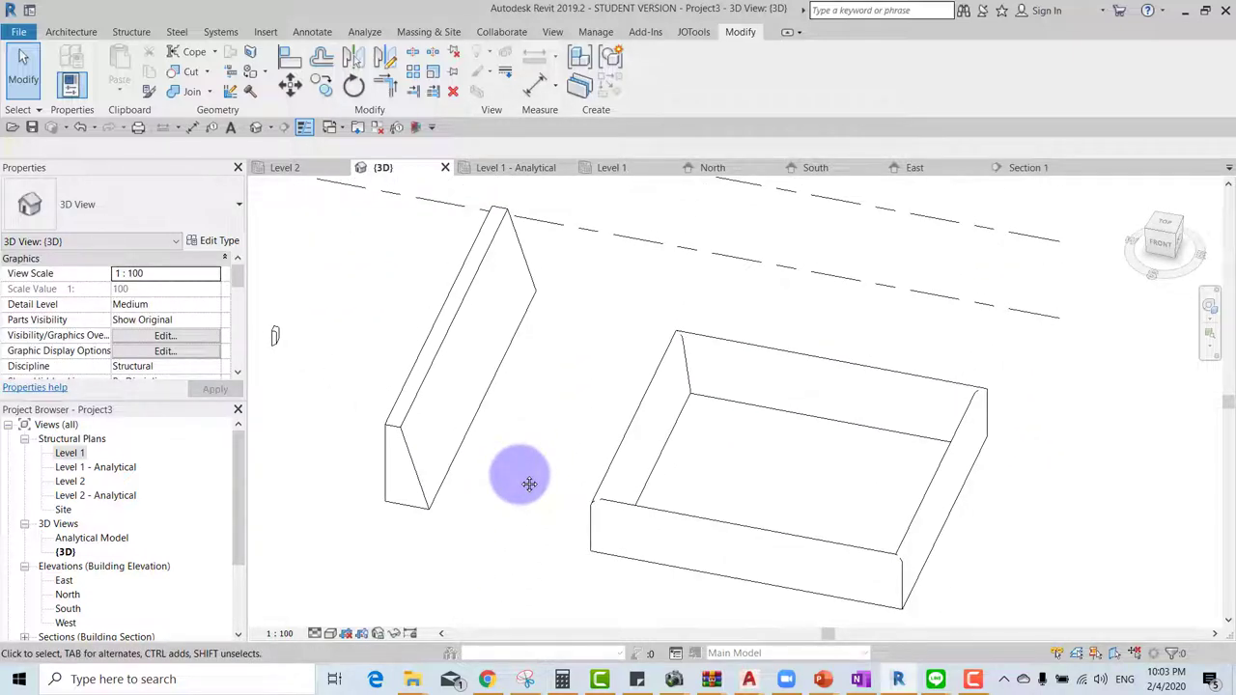